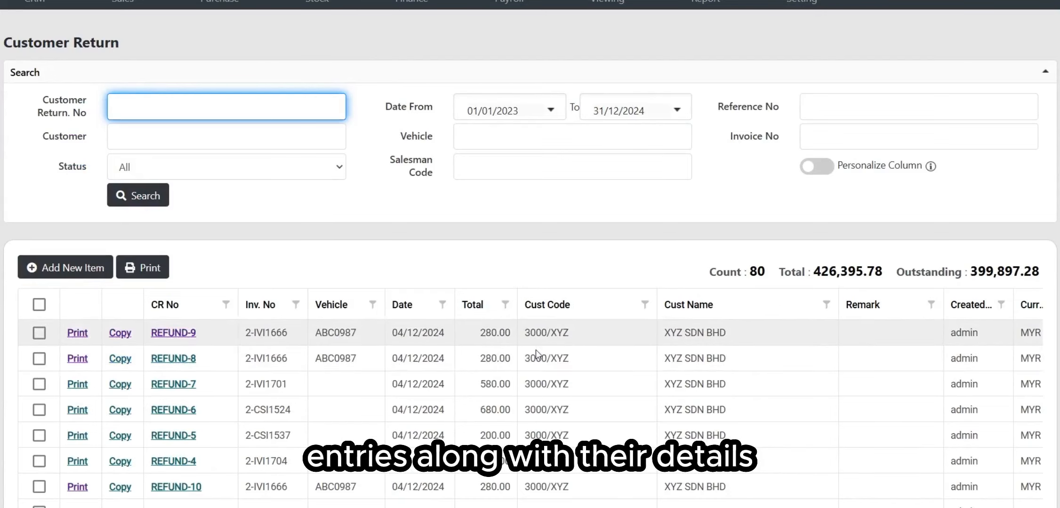
Examine the customer return list's columns and its count, total and outstanding figures
scroll(514, 336, right, 10)
scroll(539, 337, left, 10)
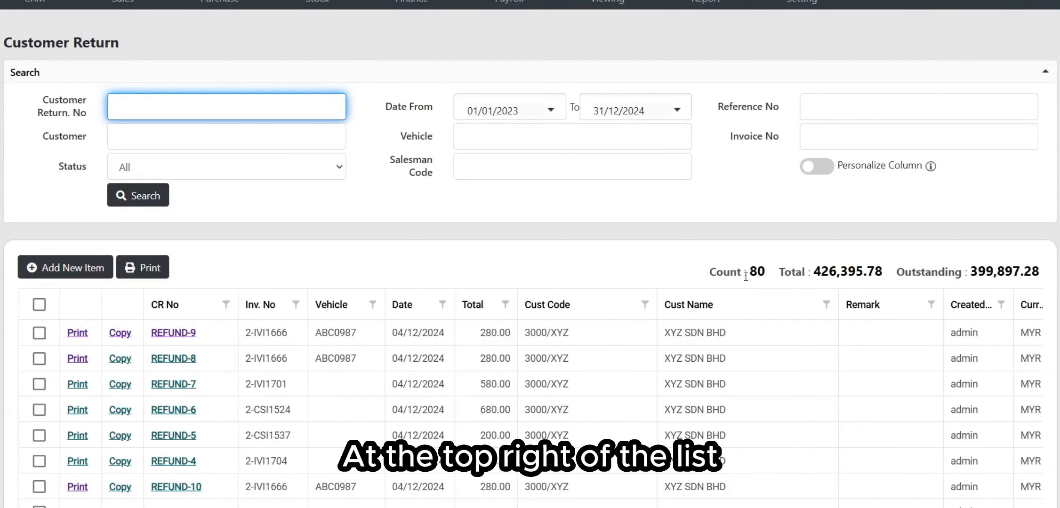
drag(698, 273, 1043, 277)
click(809, 282)
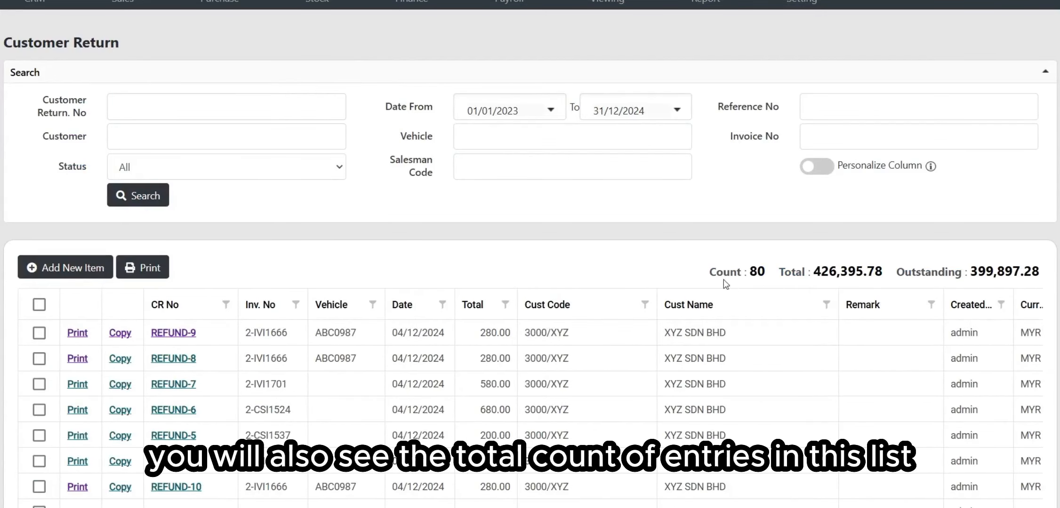
drag(720, 273, 1039, 272)
click(661, 257)
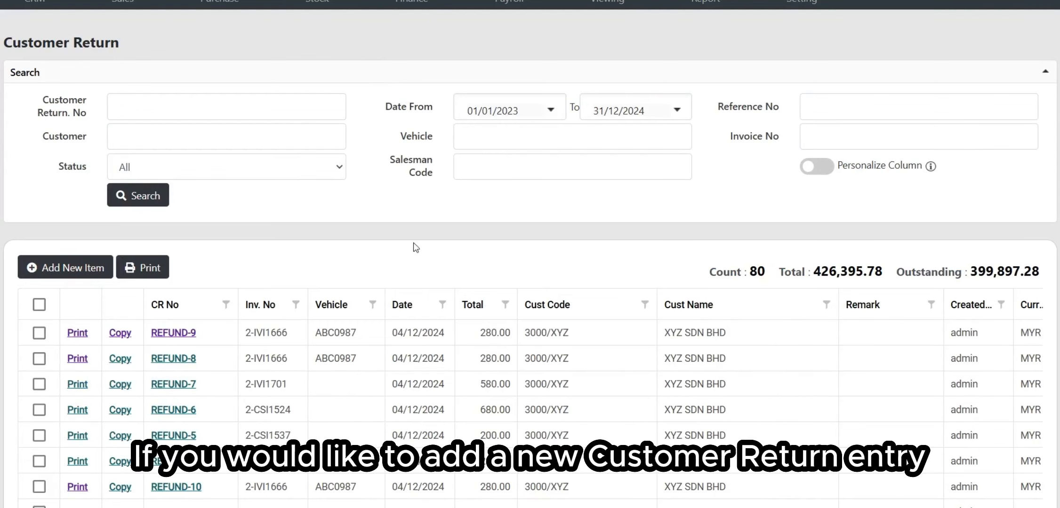
Start a new customer return entry from the customer return list
click(81, 269)
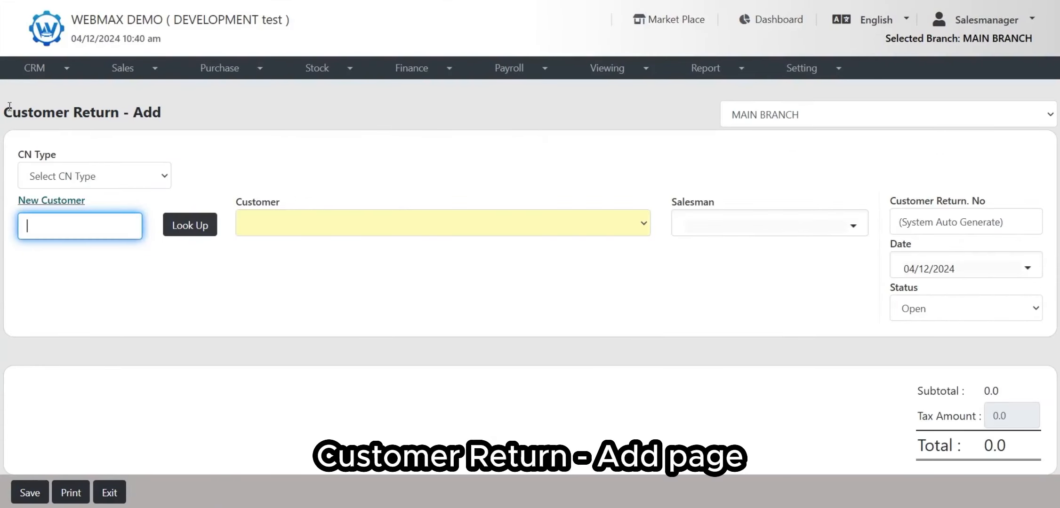
drag(5, 109, 201, 144)
click(210, 163)
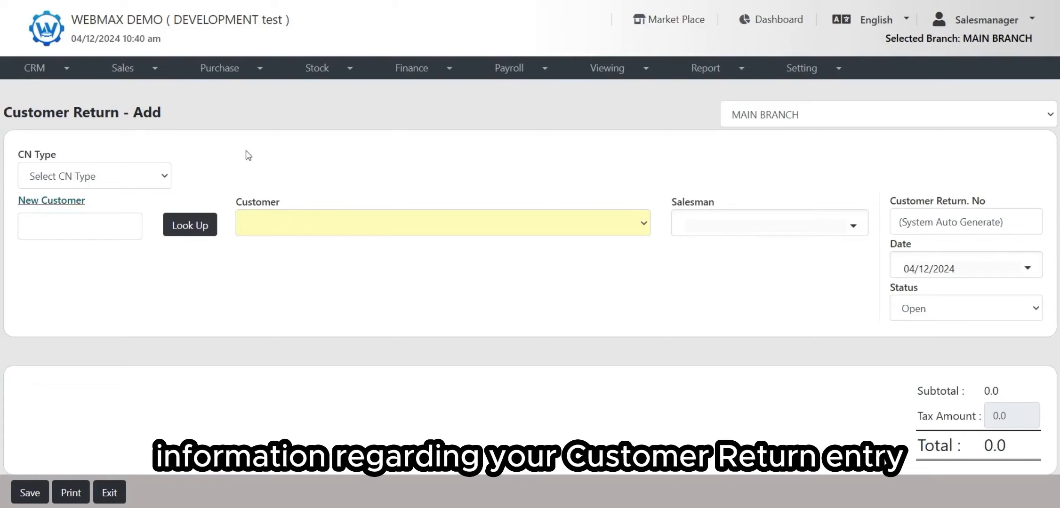
Set the CN type of the new customer return to CN
drag(26, 155, 73, 156)
click(85, 157)
click(76, 175)
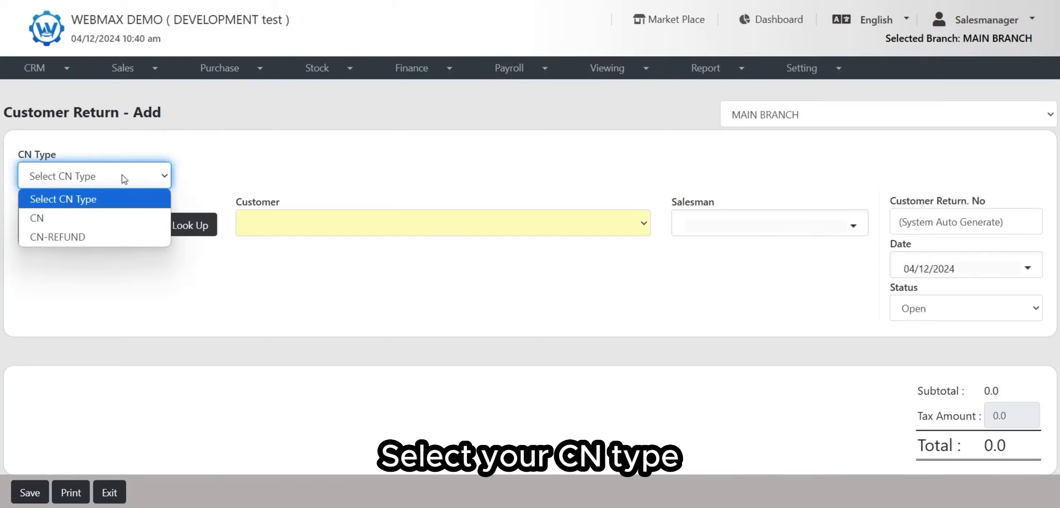
click(108, 227)
click(112, 221)
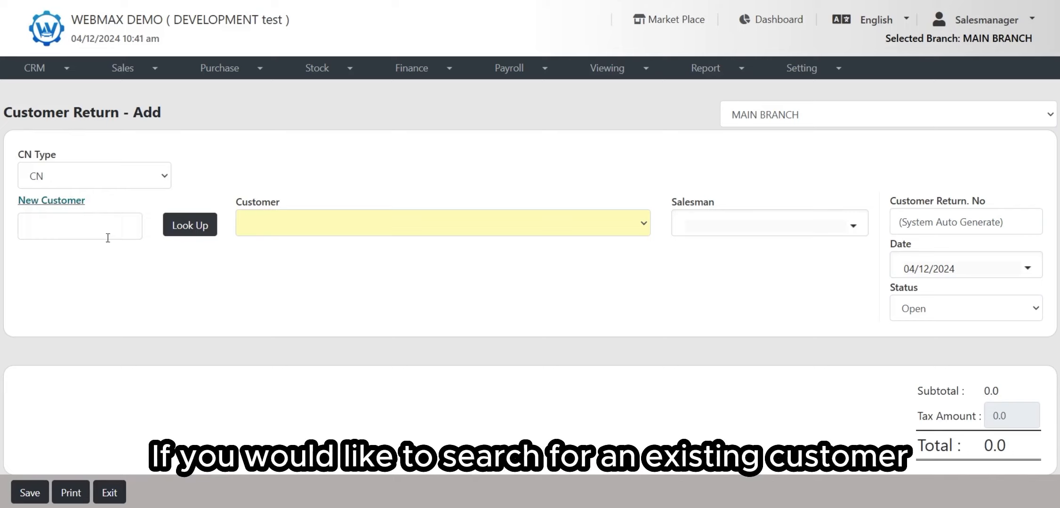
View the fields of the new customer form and close it without adding a customer
click(79, 232)
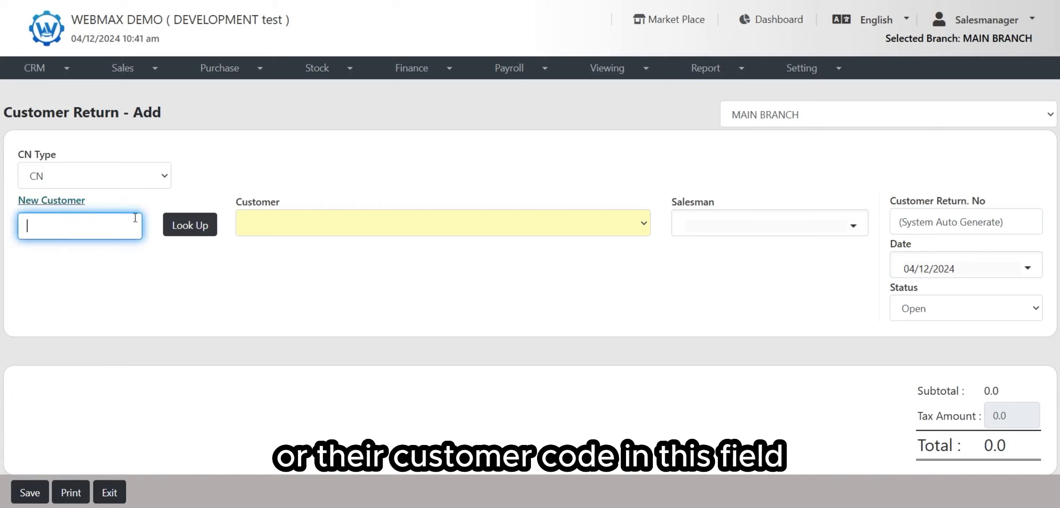
click(91, 196)
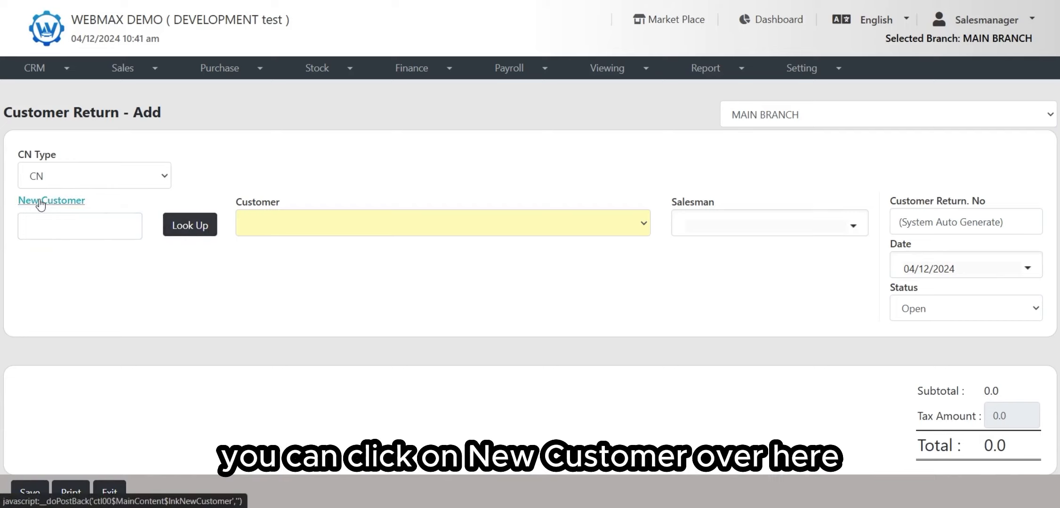
click(40, 203)
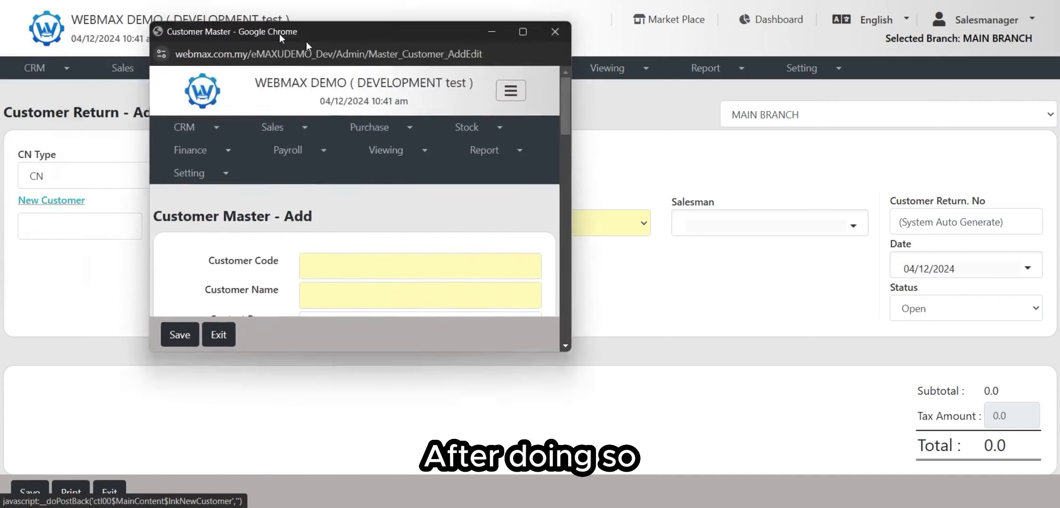
drag(305, 41, 422, 68)
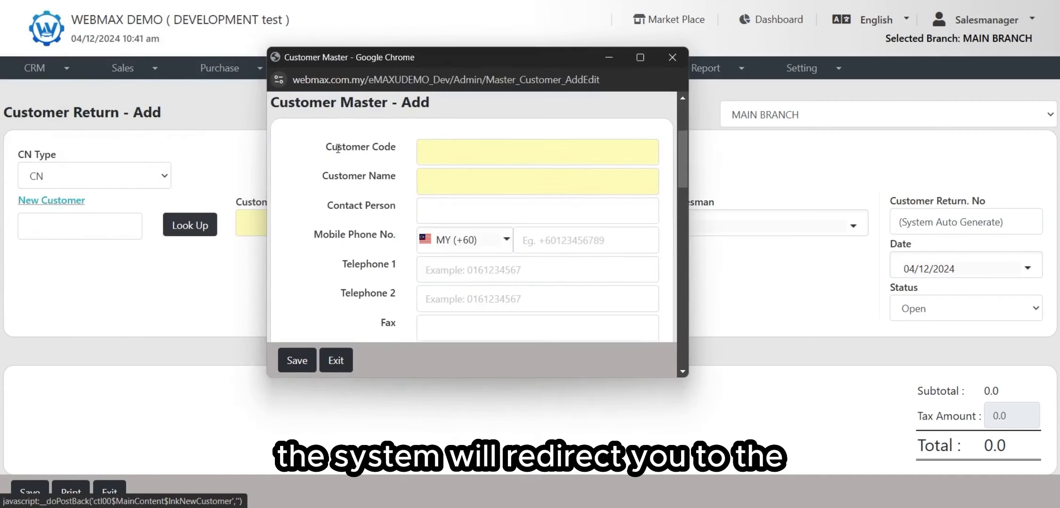
scroll(371, 129, down, 3)
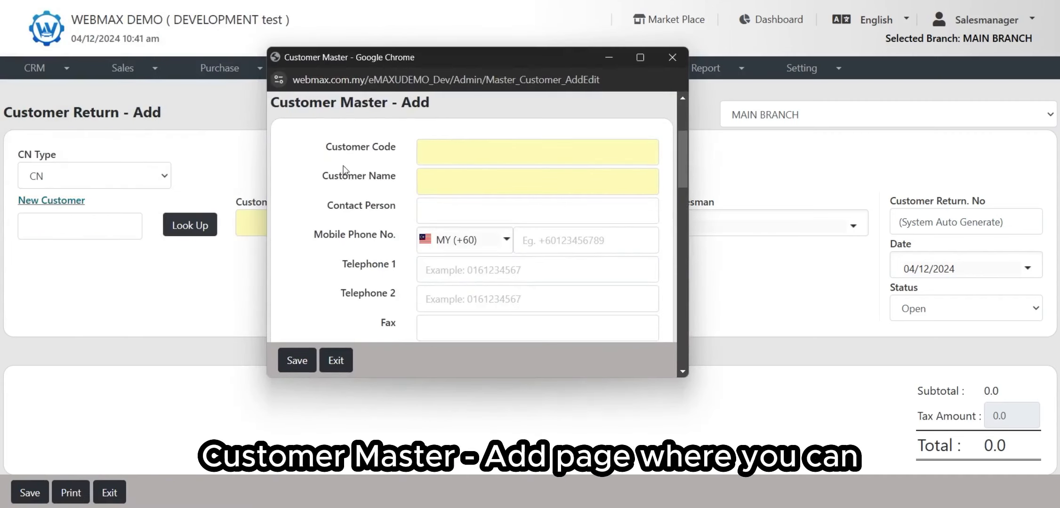
drag(344, 170, 406, 235)
scroll(408, 228, down, 2)
click(408, 228)
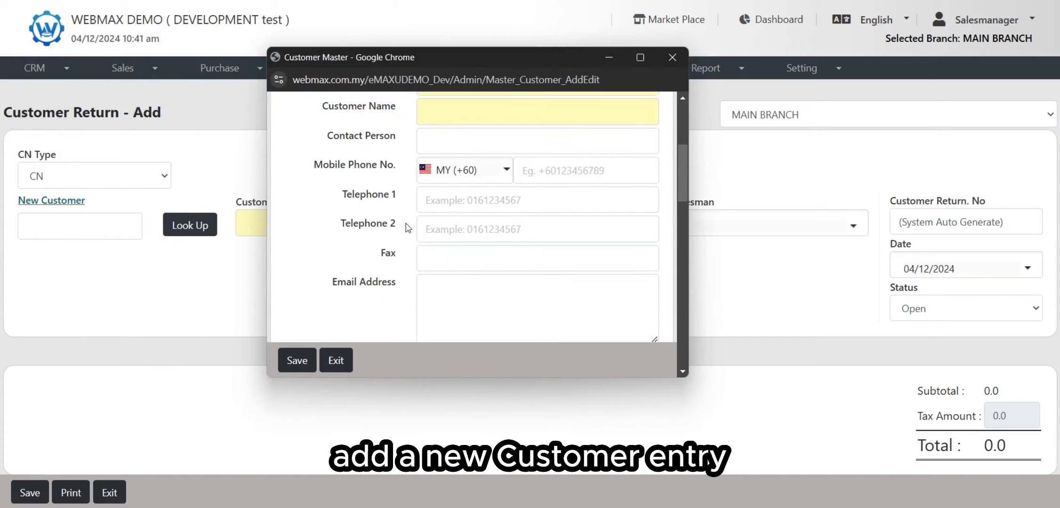
click(673, 57)
Look up existing customers with the search text "xyz" and choose XYZ SDN BHD as the return's customer
click(123, 233)
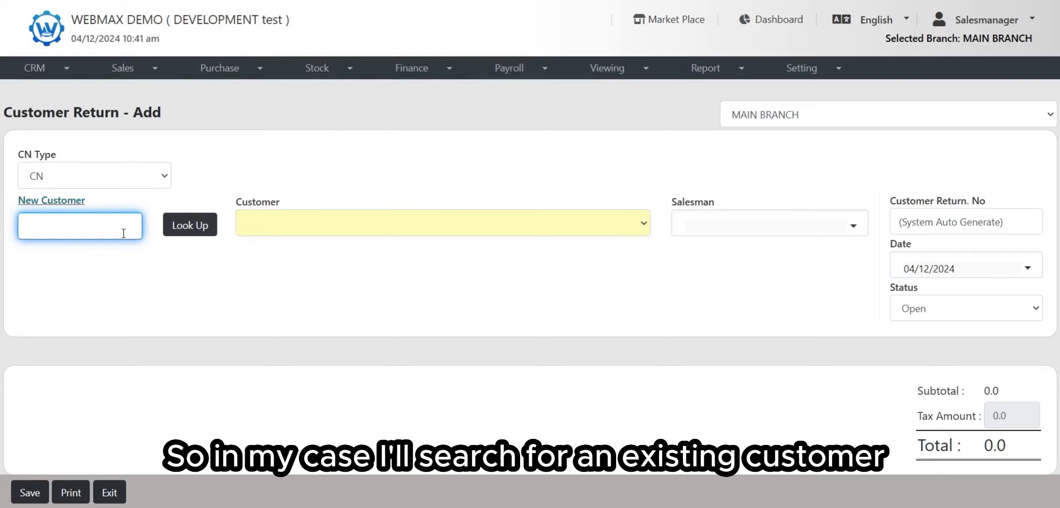
text(xyz)
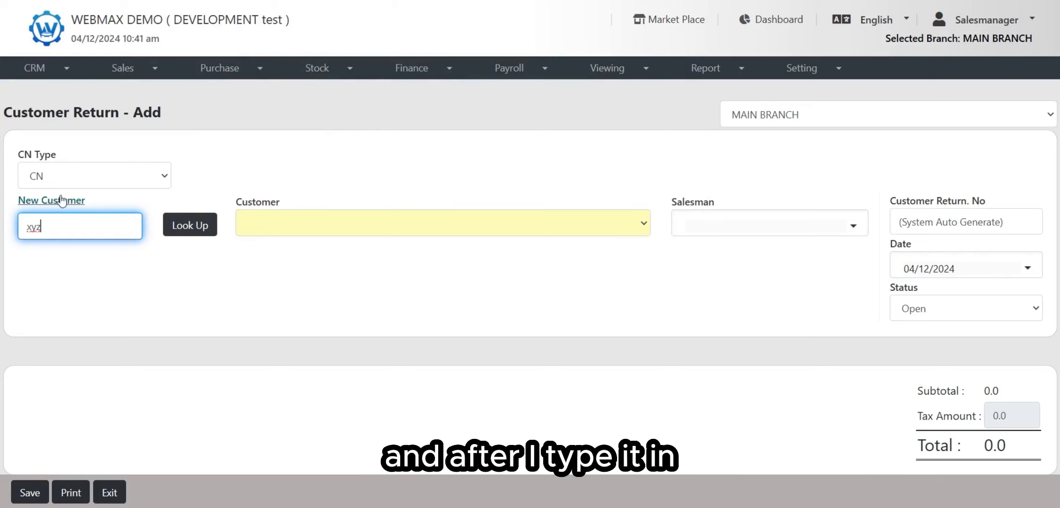
click(184, 231)
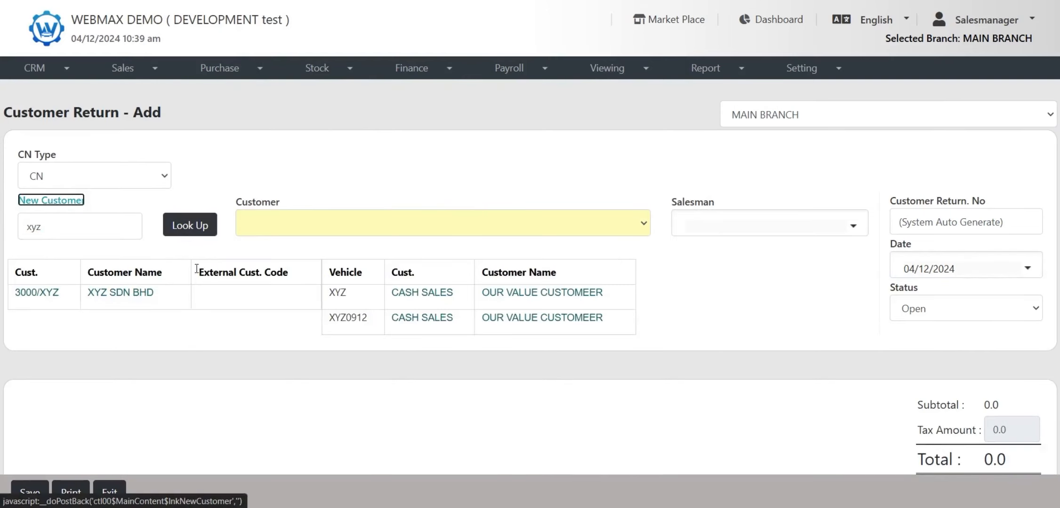
click(125, 296)
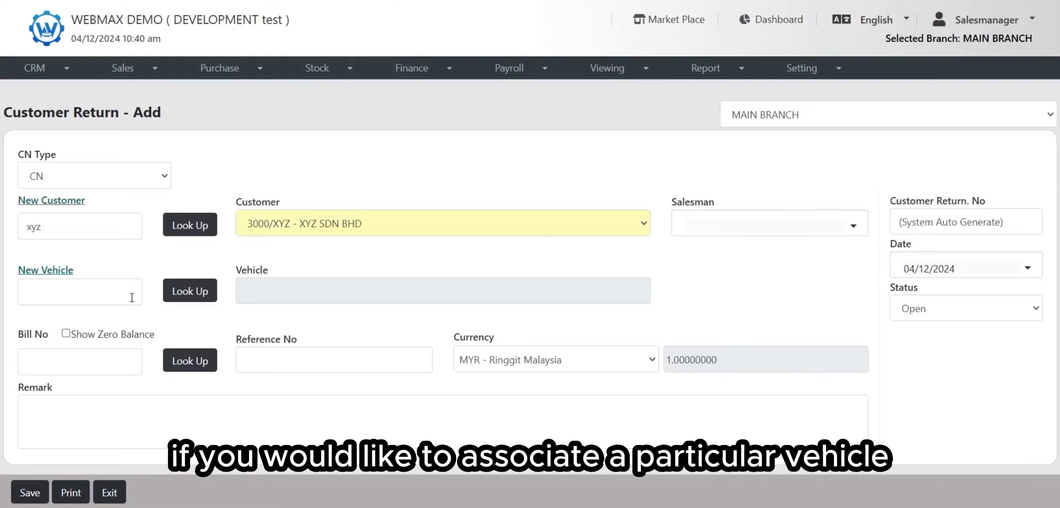
drag(16, 119, 161, 138)
click(127, 276)
click(124, 296)
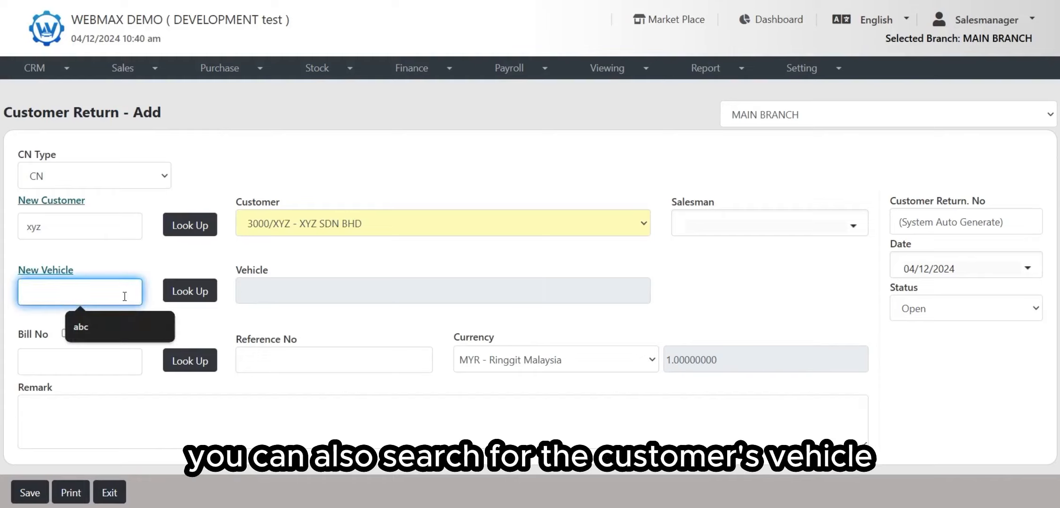
click(174, 290)
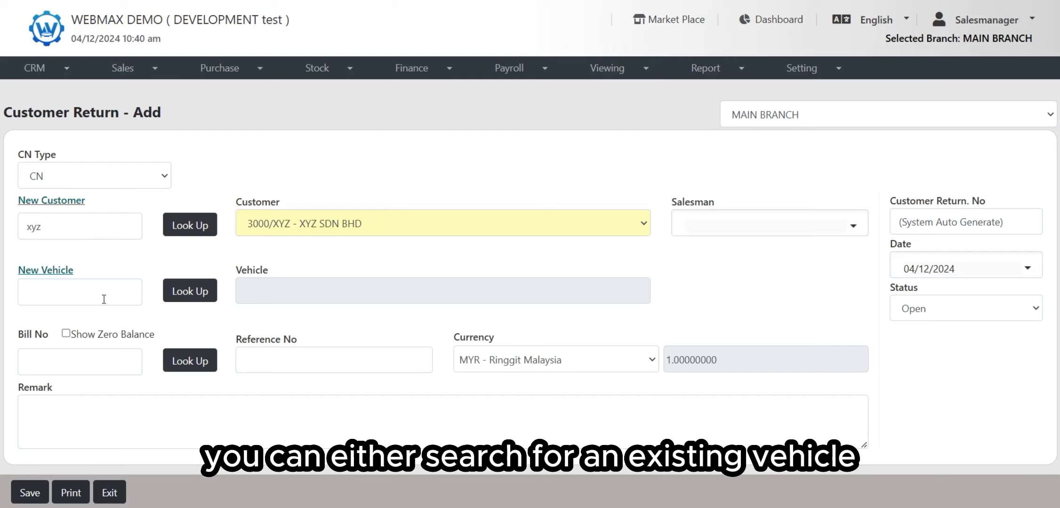
click(125, 293)
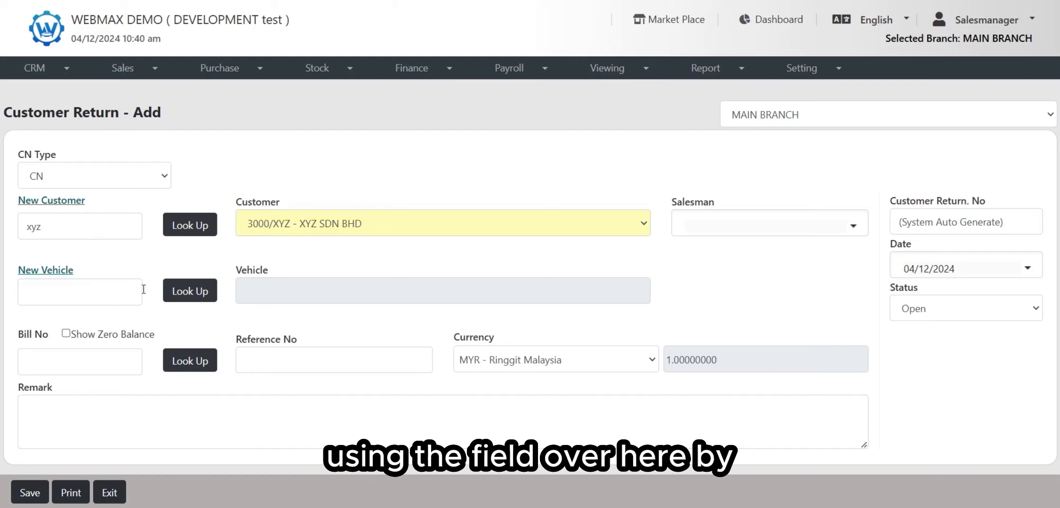
click(110, 289)
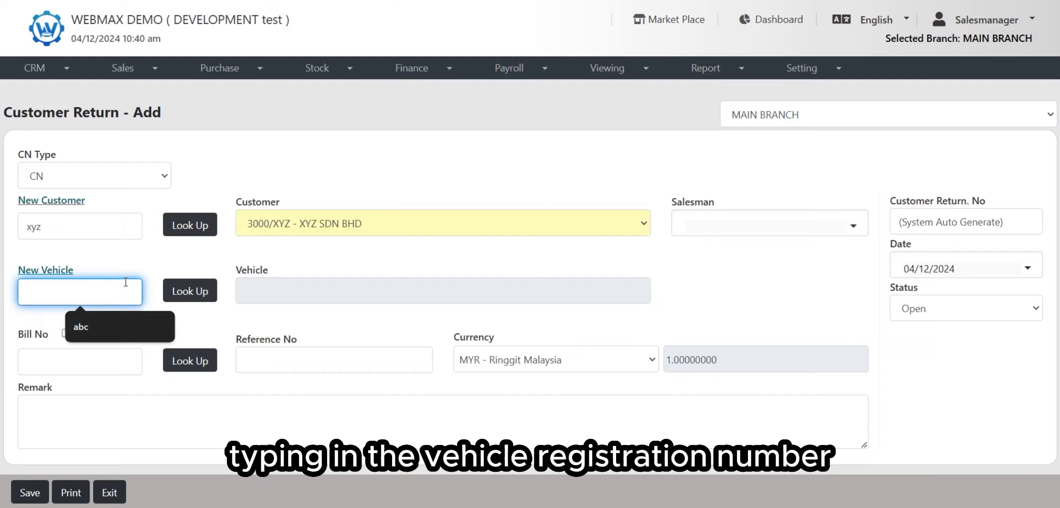
click(184, 292)
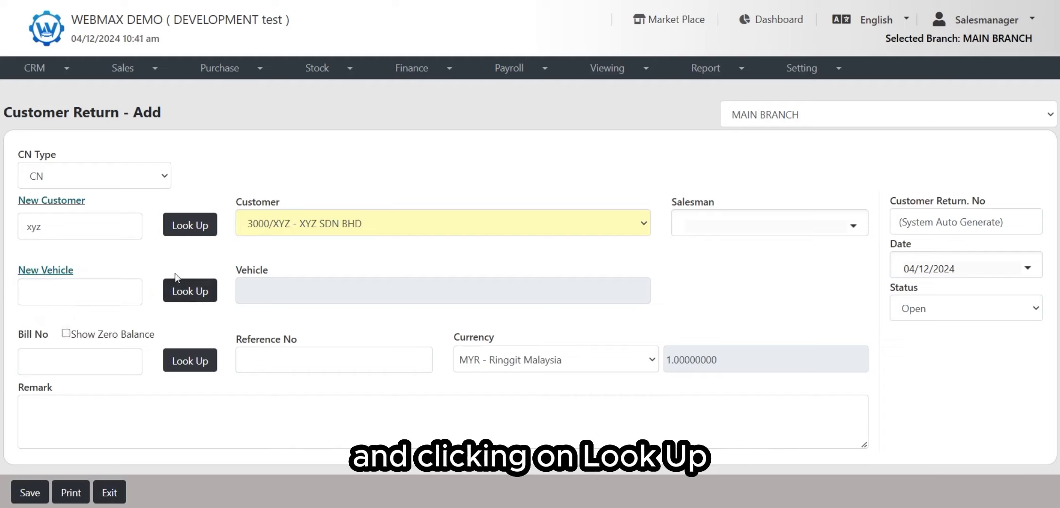
View the fields of the new vehicle form and cancel it without adding a vehicle
click(57, 273)
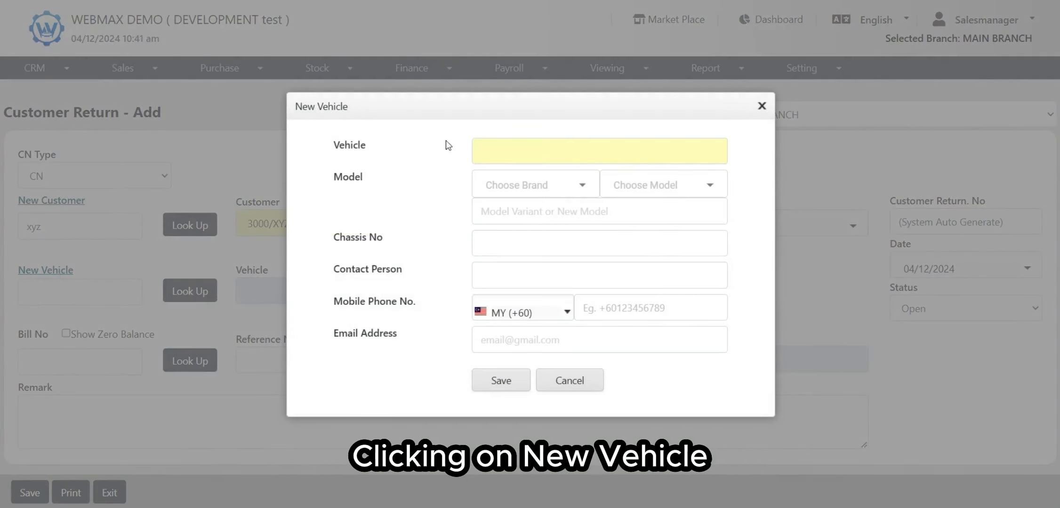
click(495, 141)
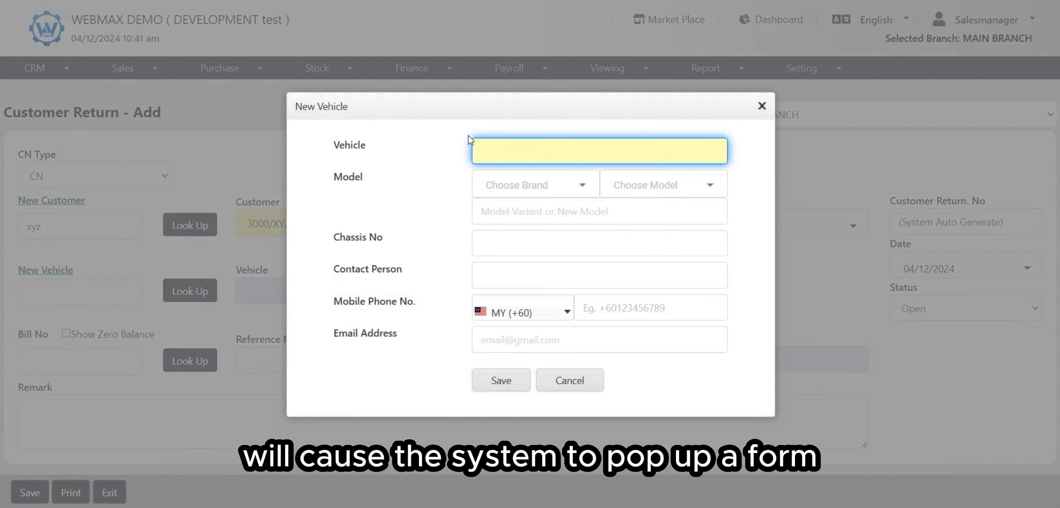
click(463, 156)
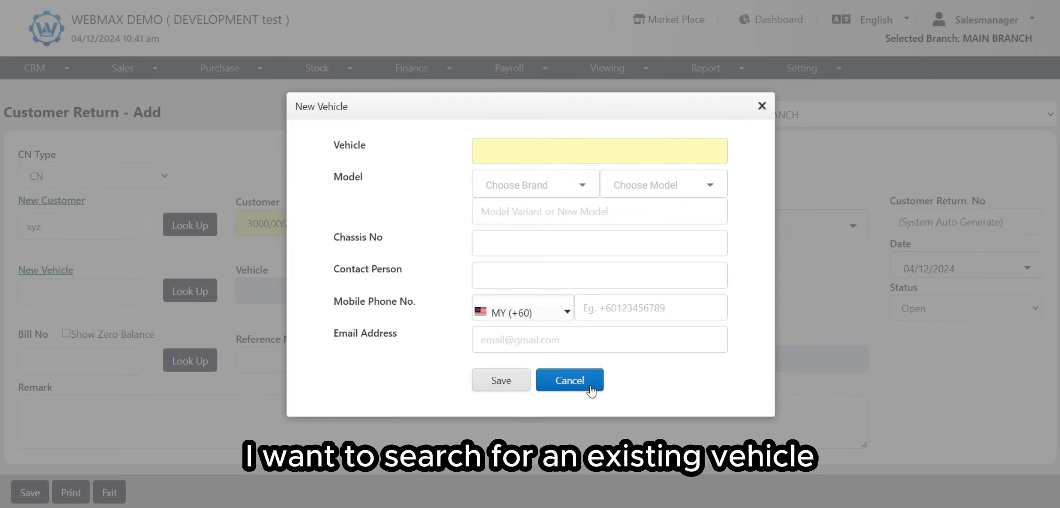
click(572, 382)
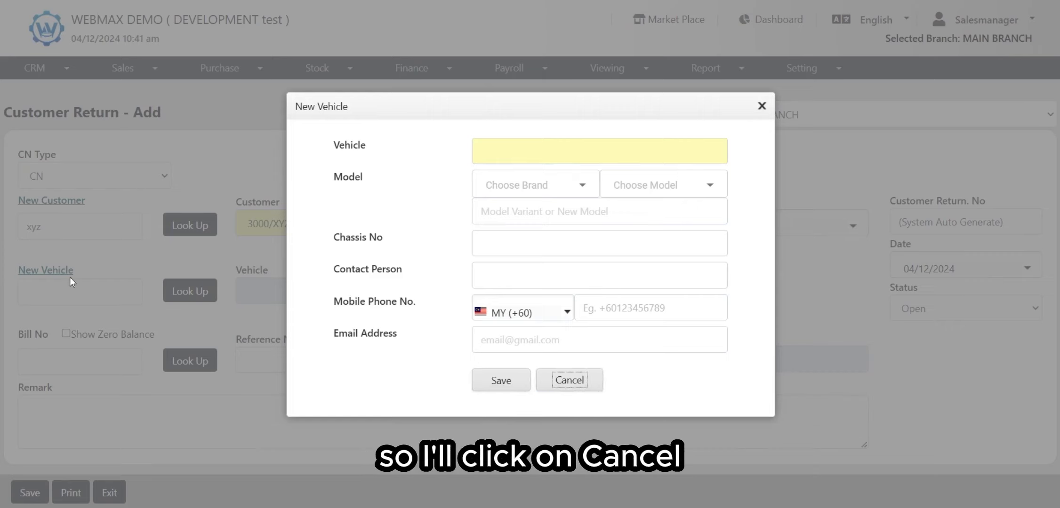
Look up existing vehicles with the search text "ABC" and assign ABC7788, the MAZDA 3, to the return
click(107, 290)
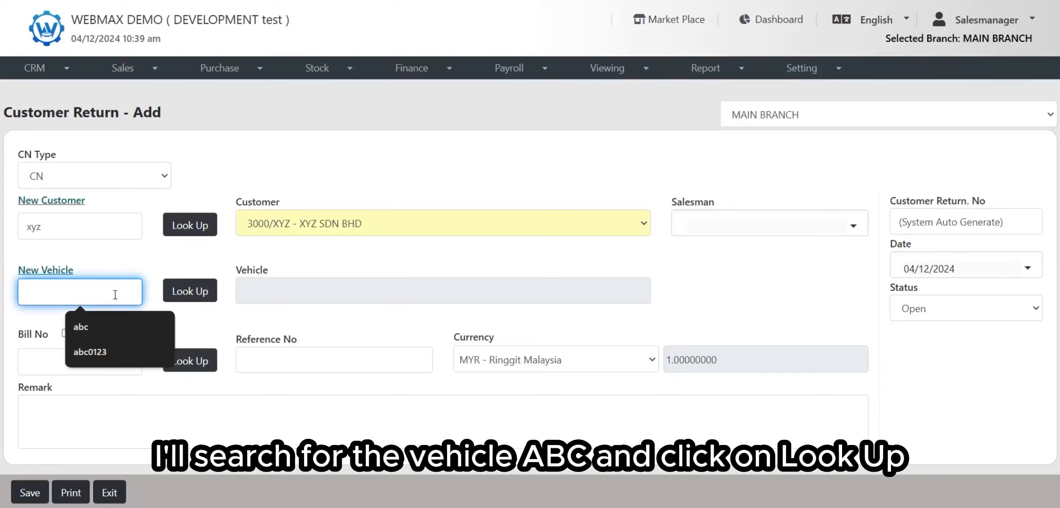
text(ABC)
click(179, 292)
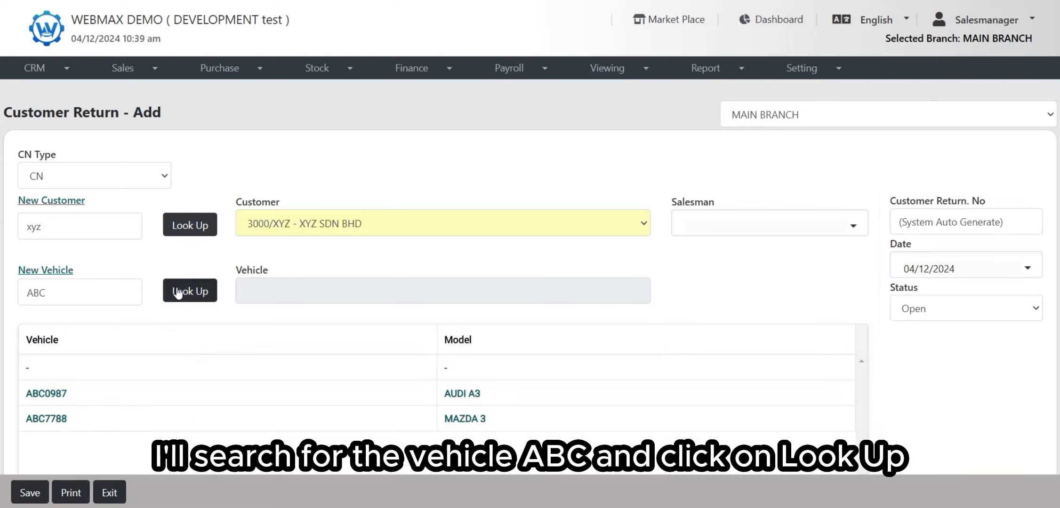
click(53, 424)
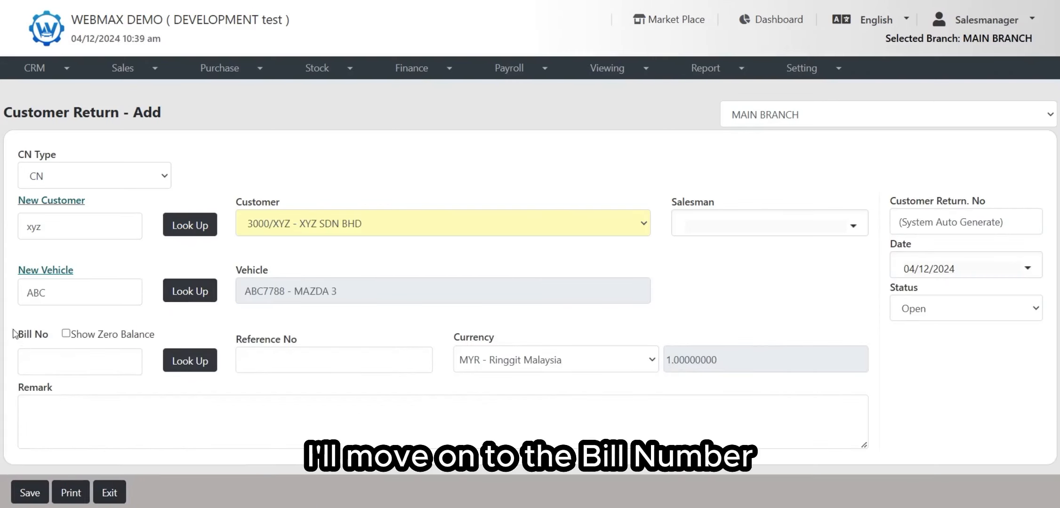
Look up bill number 2-IVI1666 and choose the matching bill to fill its items into the return
drag(14, 332, 75, 359)
click(74, 358)
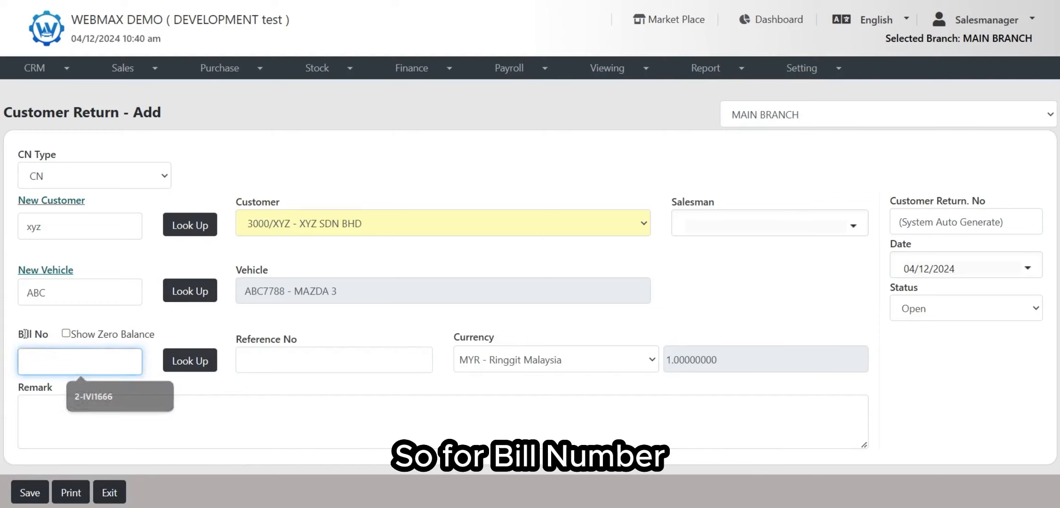
click(53, 329)
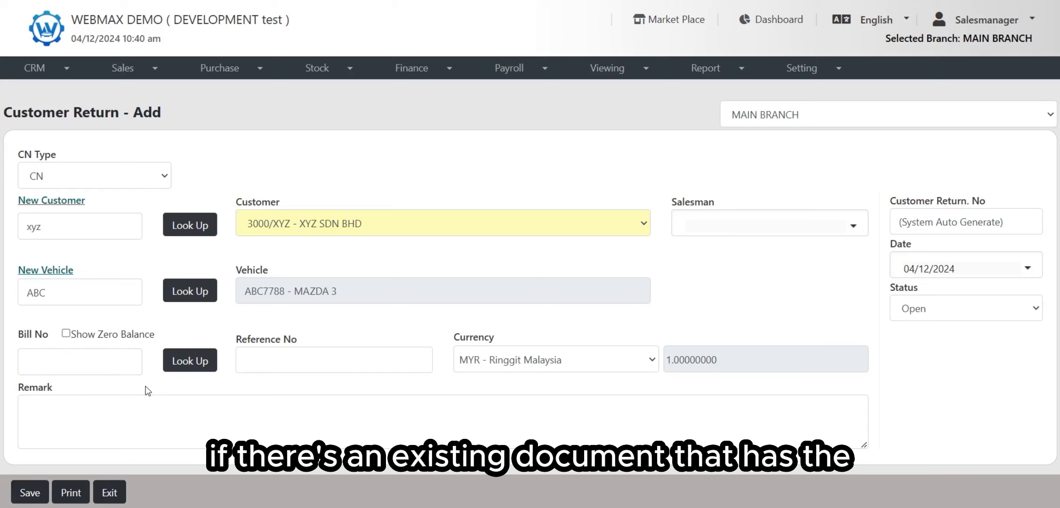
scroll(180, 388, down, 3)
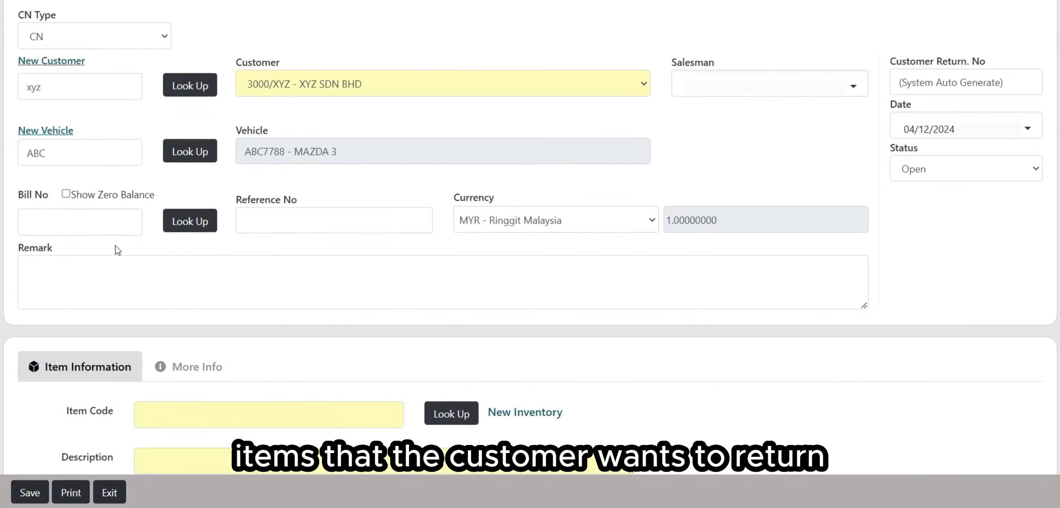
click(90, 225)
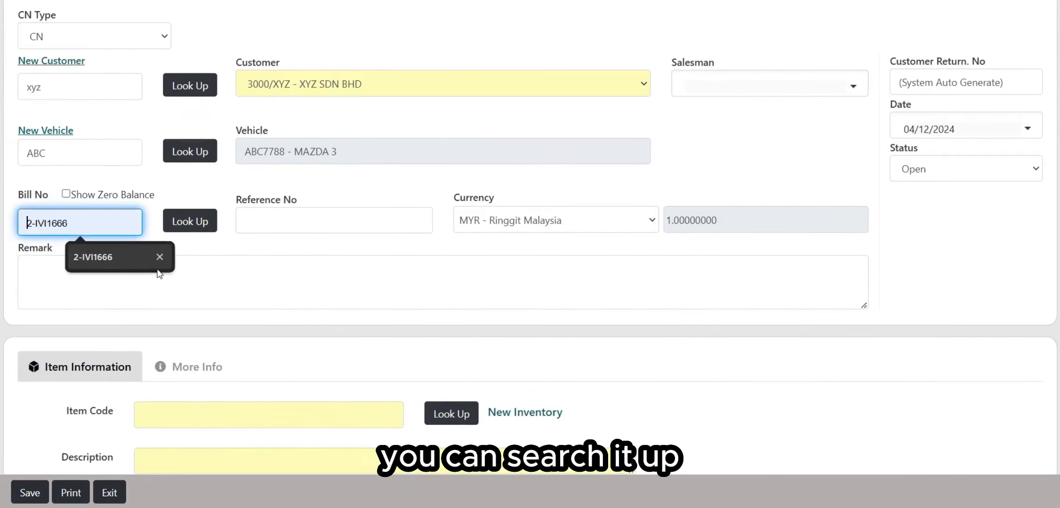
click(113, 224)
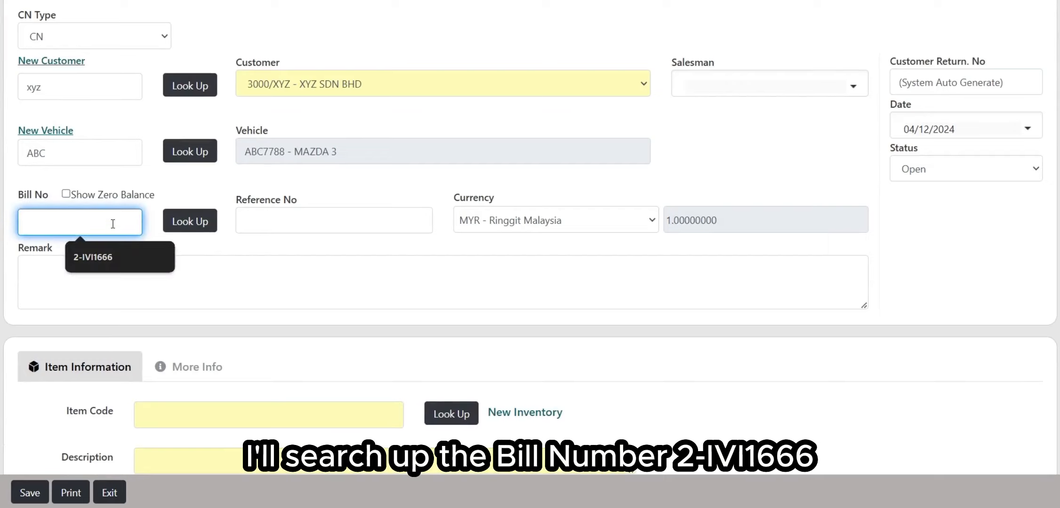
click(119, 256)
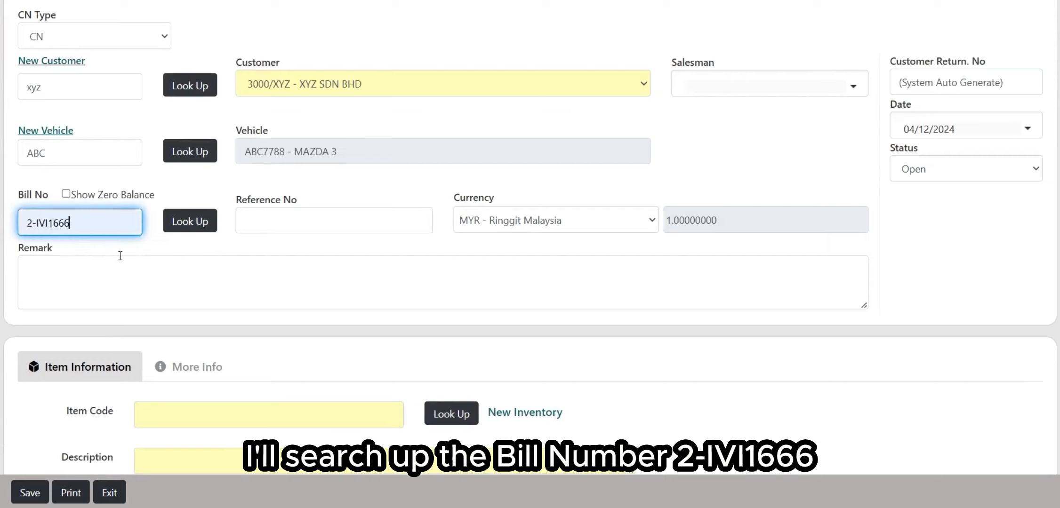
click(181, 222)
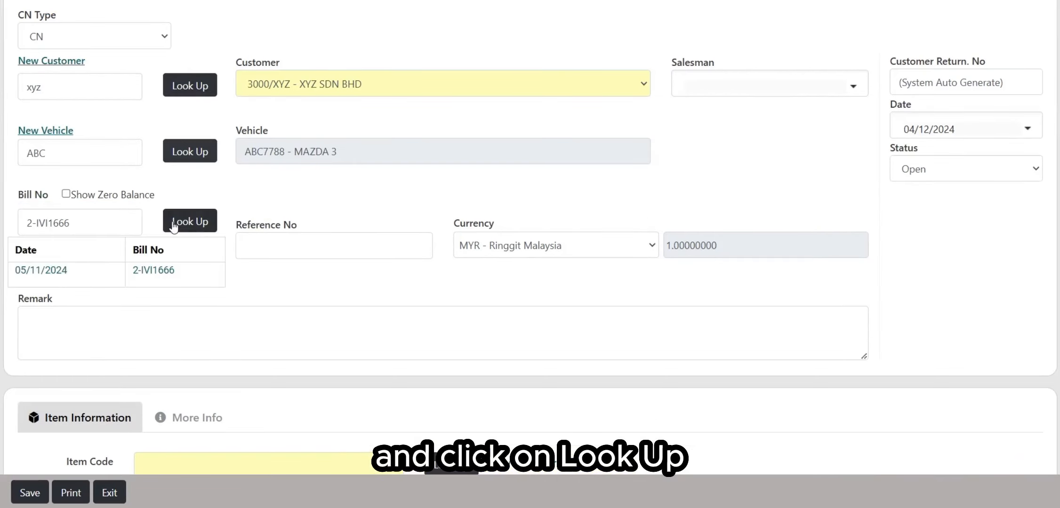
click(155, 271)
scroll(161, 276, down, 7)
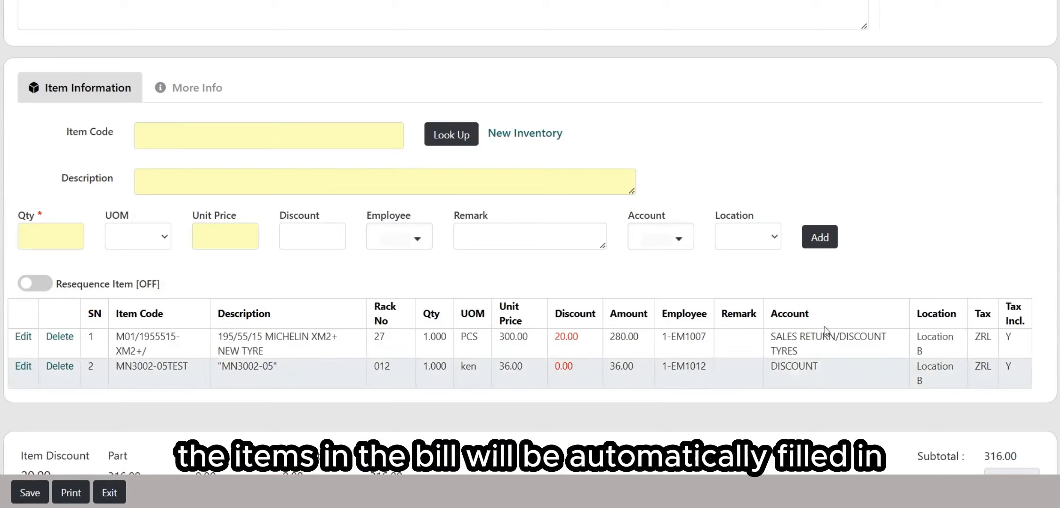
scroll(372, 194, up, 6)
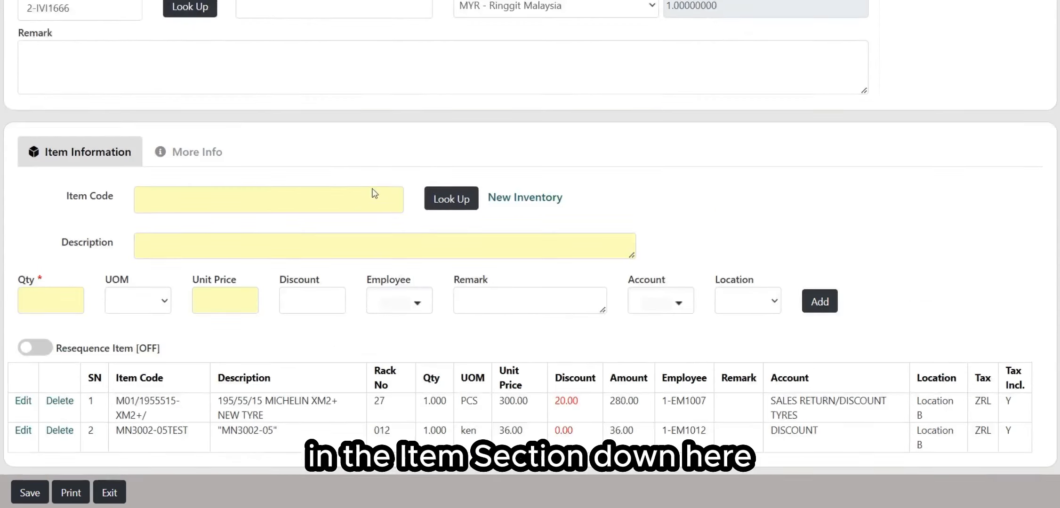
Review the reference number, currency and remark fields, as well as the item information section
click(318, 221)
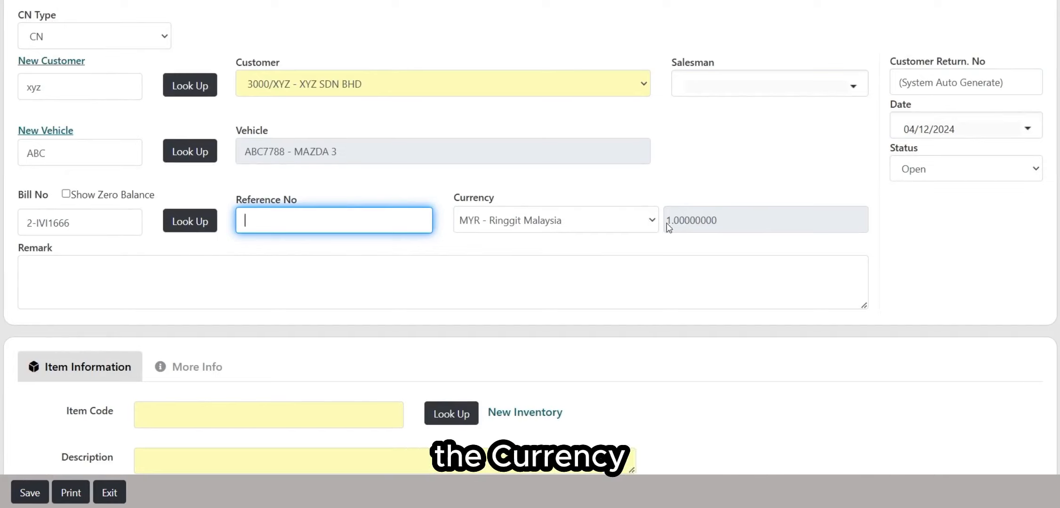
click(251, 275)
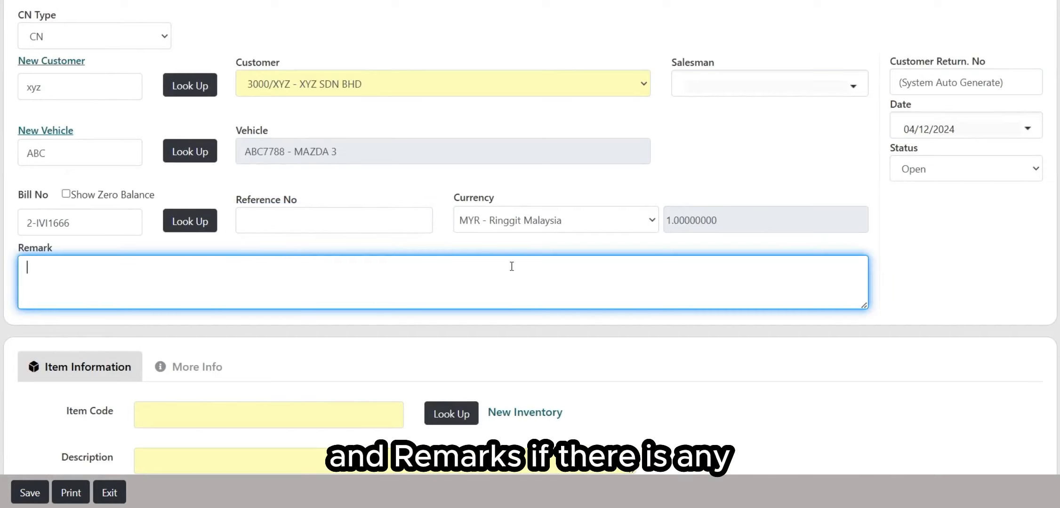
scroll(512, 267, up, 2)
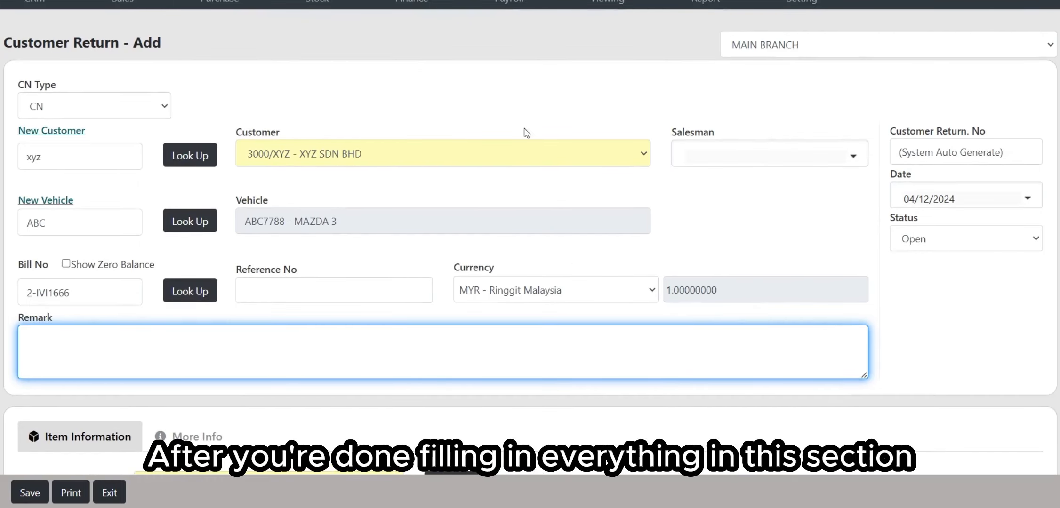
scroll(582, 181, down, 6)
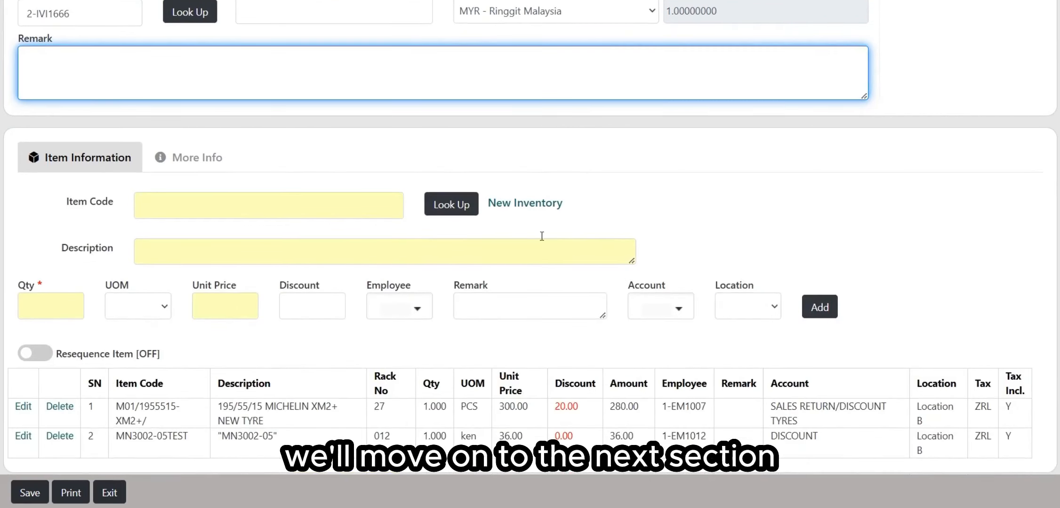
scroll(518, 226, down, 2)
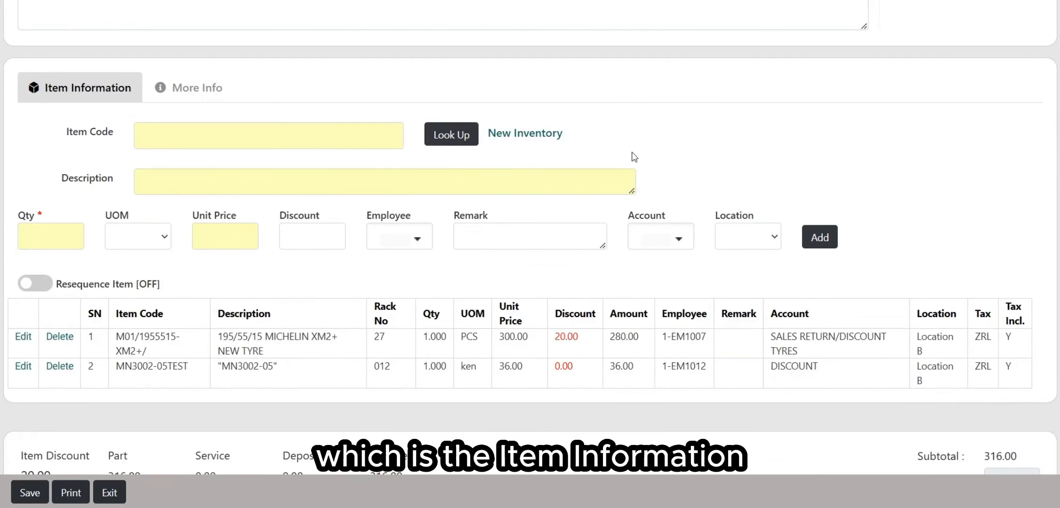
scroll(602, 135, up, 8)
scroll(320, 122, down, 8)
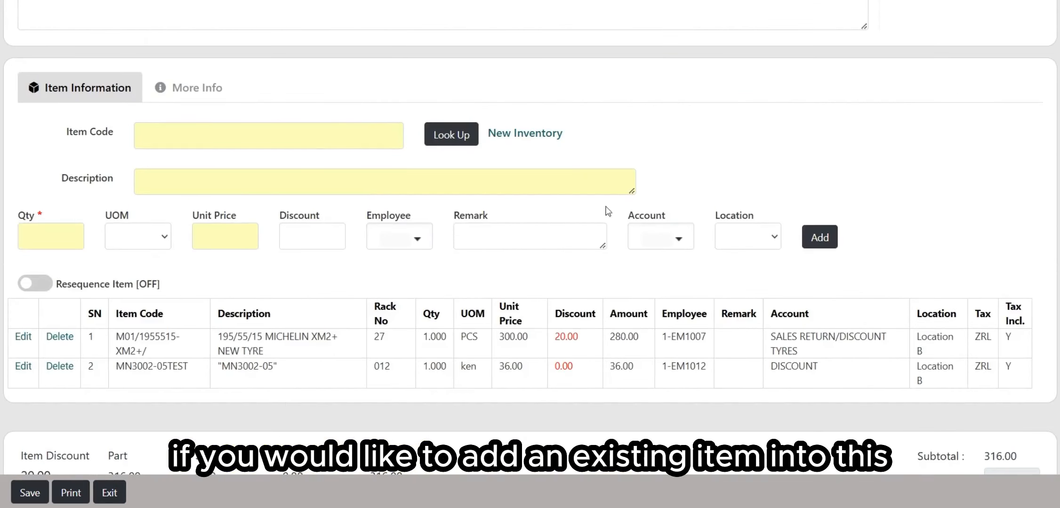
View the fields of the new inventory item form and close it without adding an item
click(320, 142)
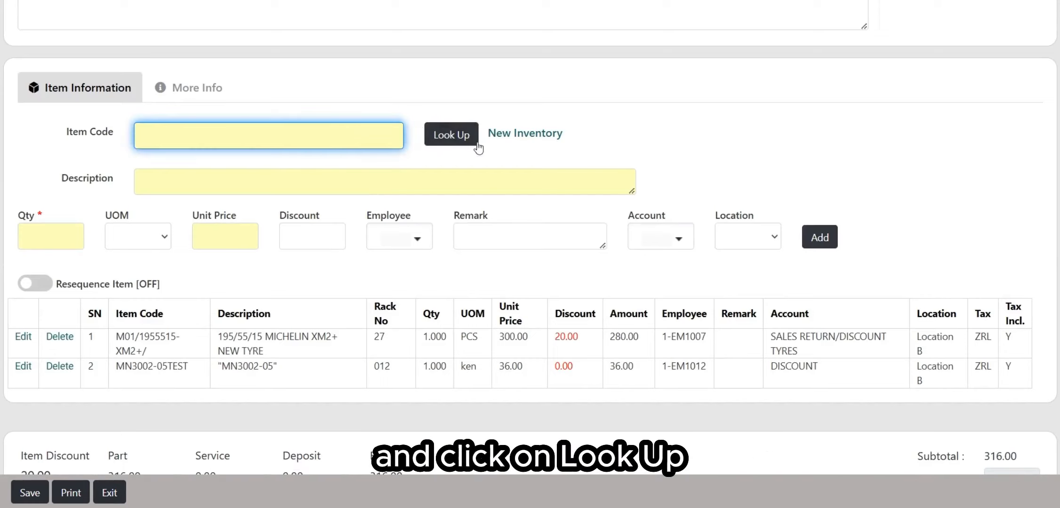
click(491, 111)
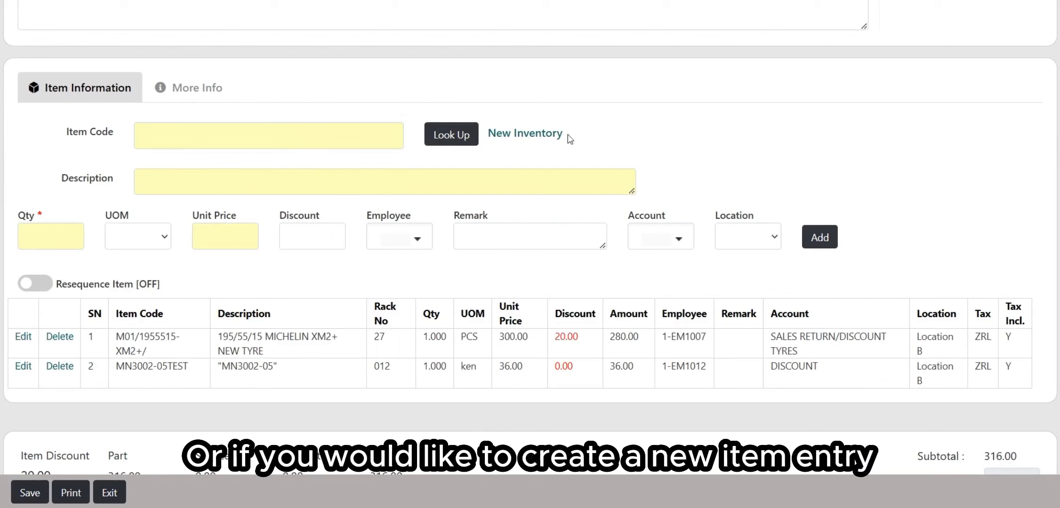
click(518, 137)
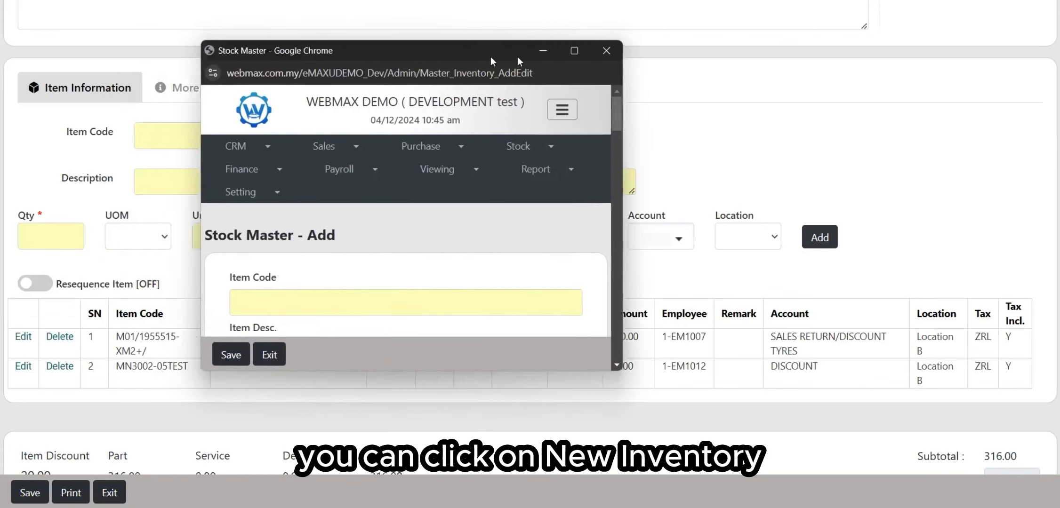
drag(518, 56, 593, 57)
scroll(343, 233, down, 3)
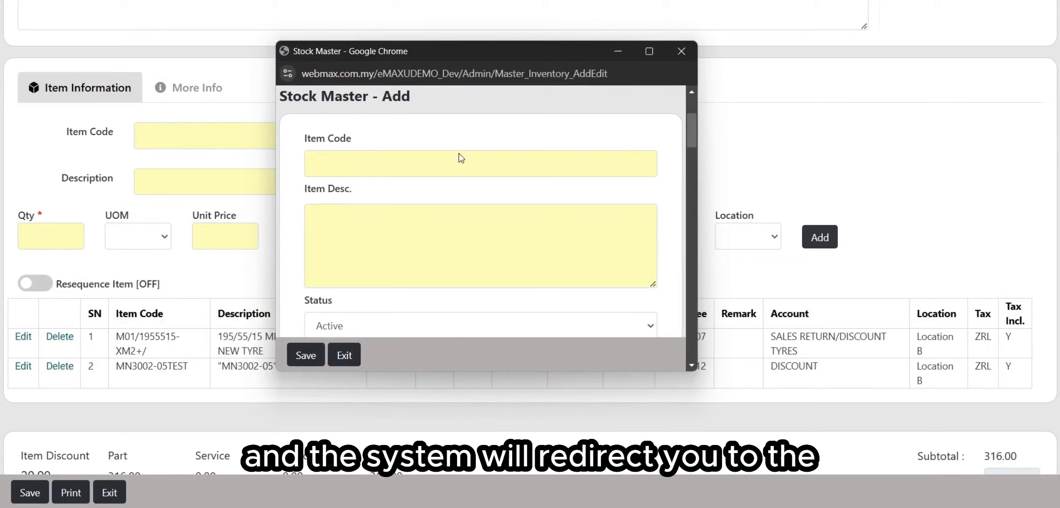
scroll(461, 158, down, 2)
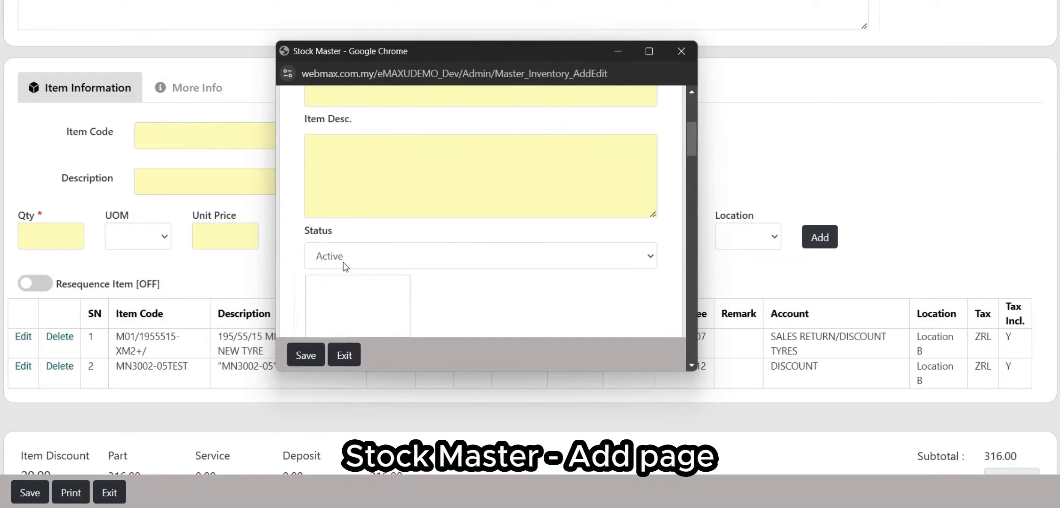
click(680, 52)
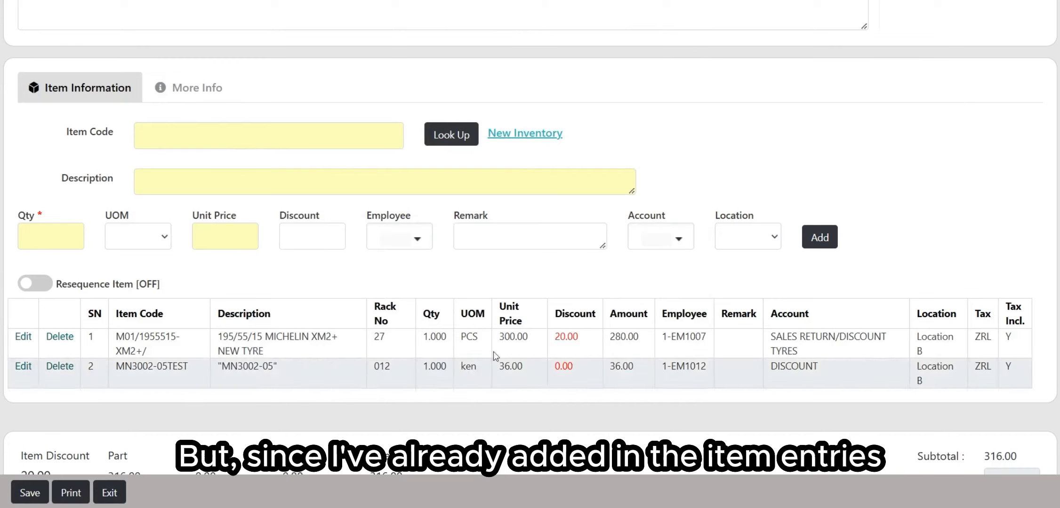
Resequence the return items so MN3002-05TEST comes before the Michelin tyre, and open the MN3002-05TEST entry for editing
scroll(253, 289, up, 5)
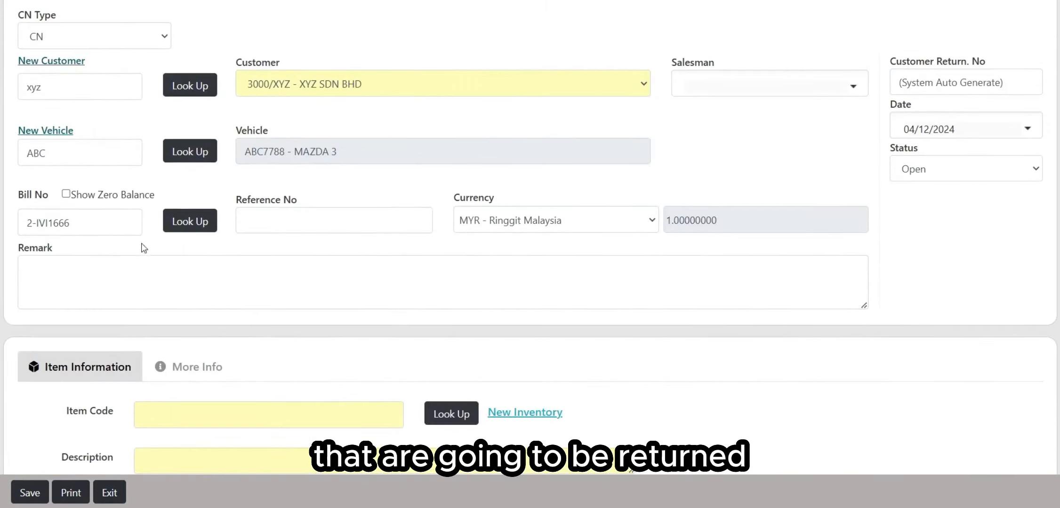
scroll(285, 299, down, 5)
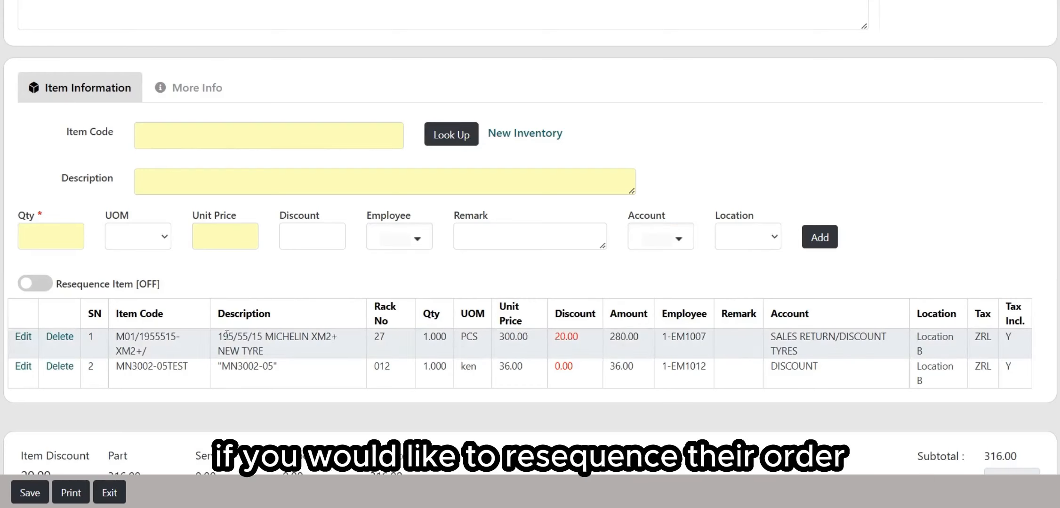
click(35, 283)
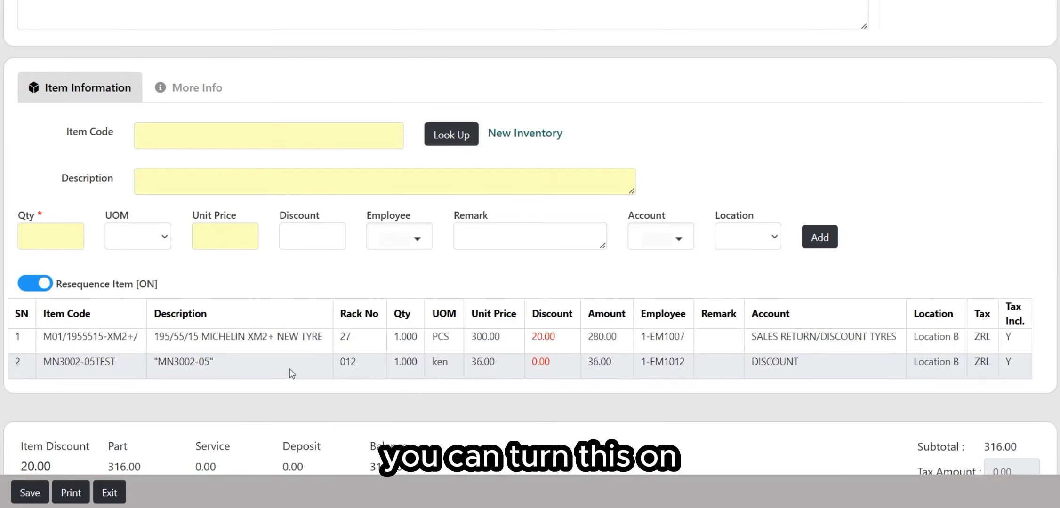
drag(291, 373, 256, 348)
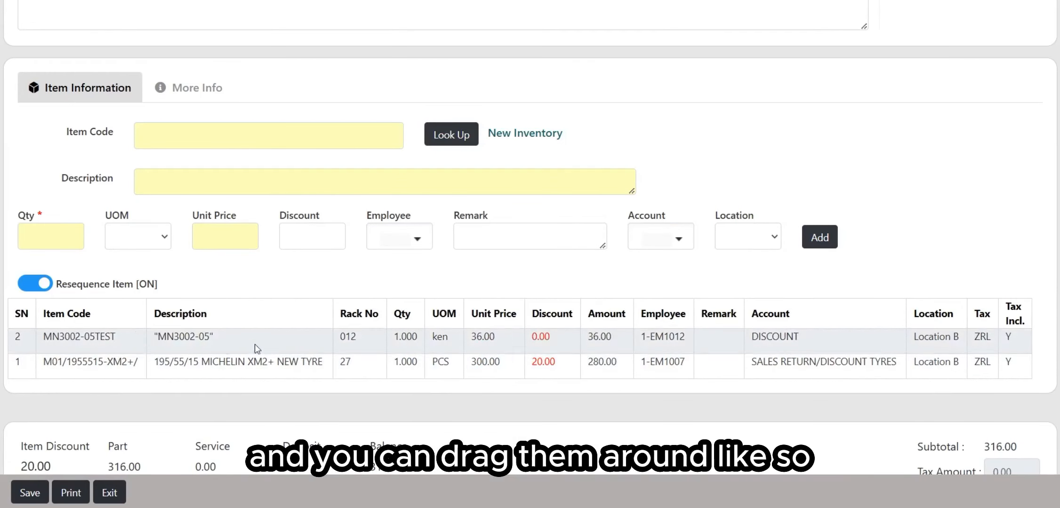
click(34, 283)
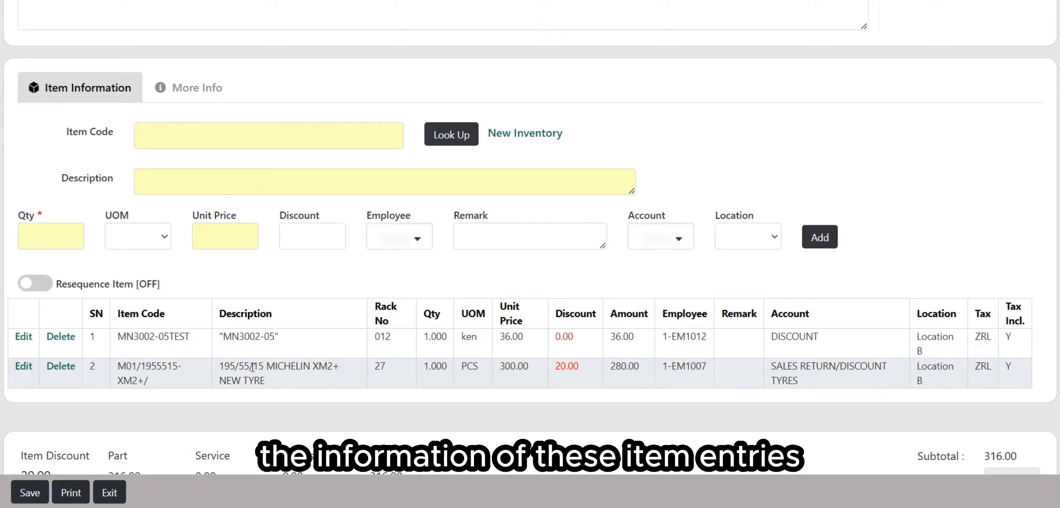
click(23, 336)
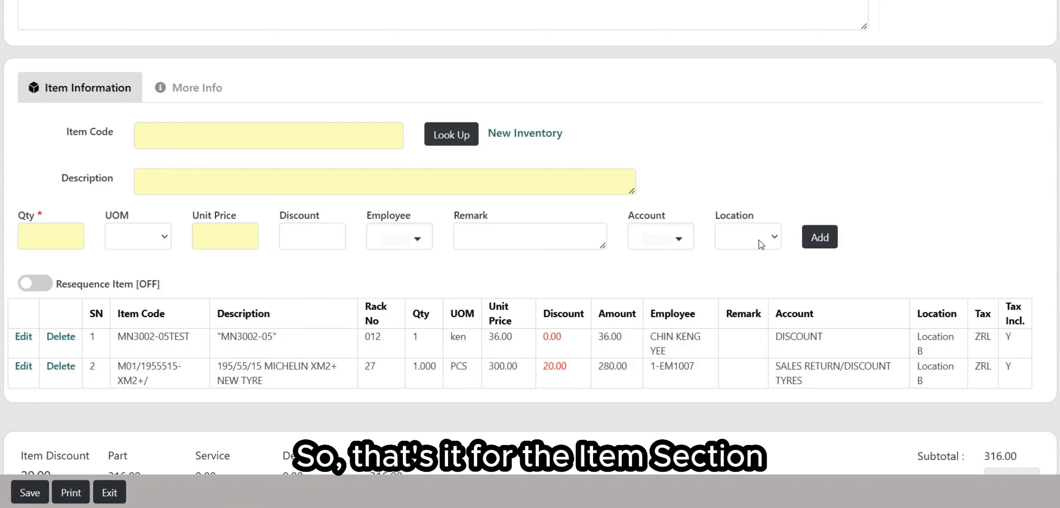
Review the return's subtotal, tax amount and total, along with its item discount, part, service, deposit and balance figures
scroll(771, 243, down, 4)
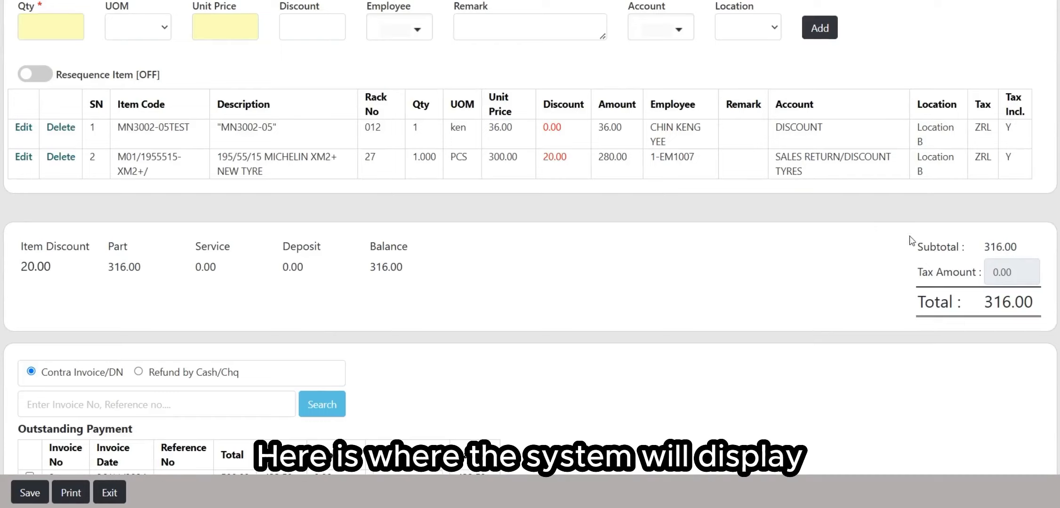
drag(910, 240, 1050, 310)
triple_click(1052, 310)
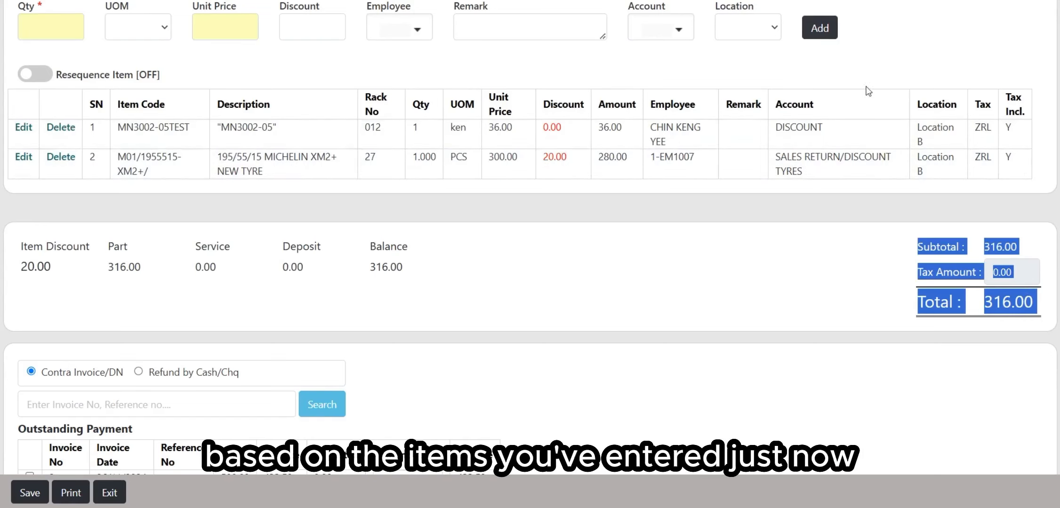
click(889, 210)
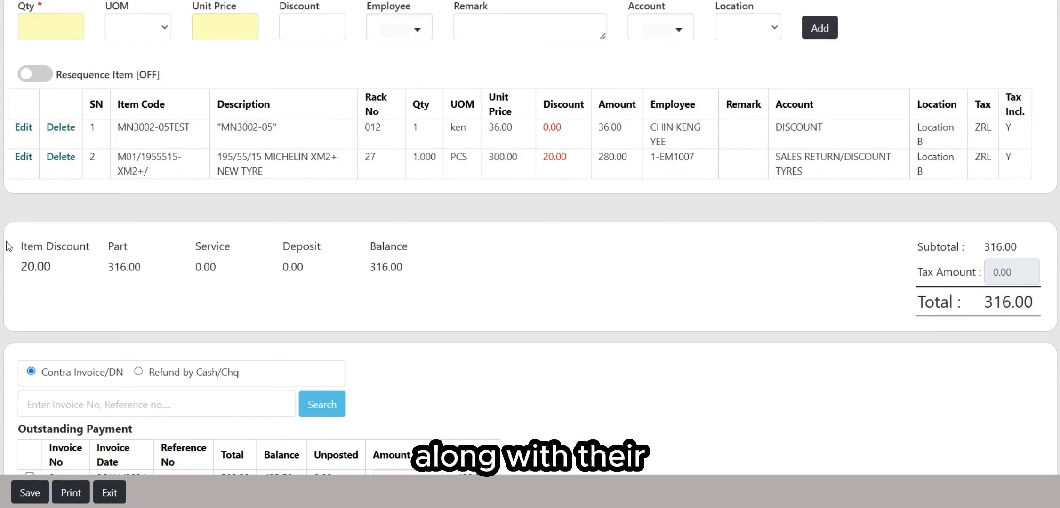
drag(9, 246, 85, 246)
click(106, 247)
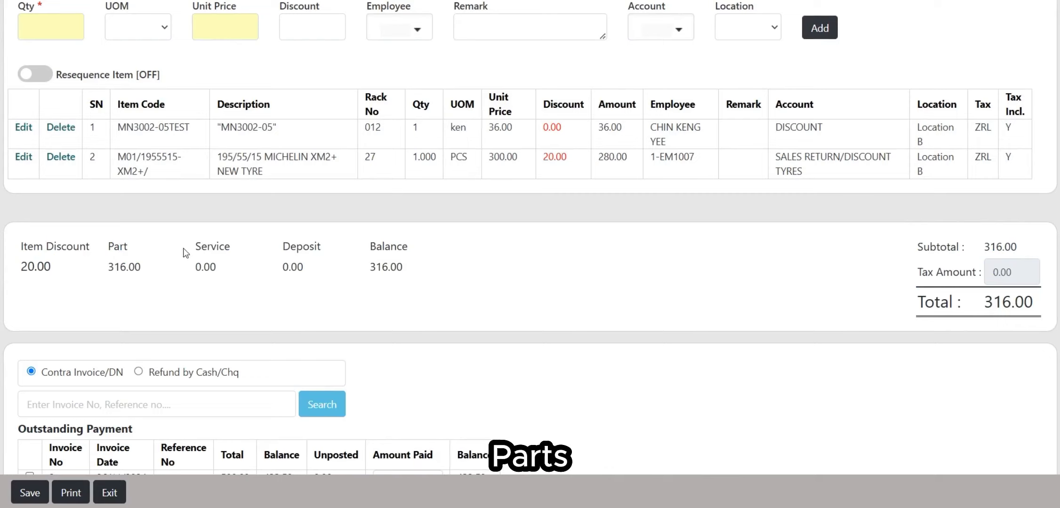
drag(283, 247, 426, 247)
click(402, 277)
click(464, 264)
Review the customer's outstanding payments under the Contra Invoice/DN option
scroll(403, 252, down, 5)
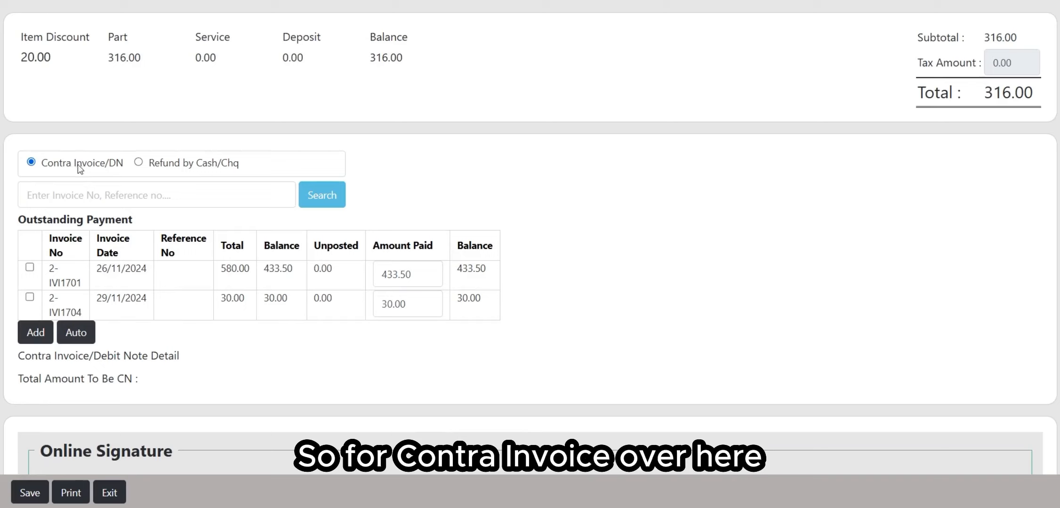
drag(17, 222, 174, 218)
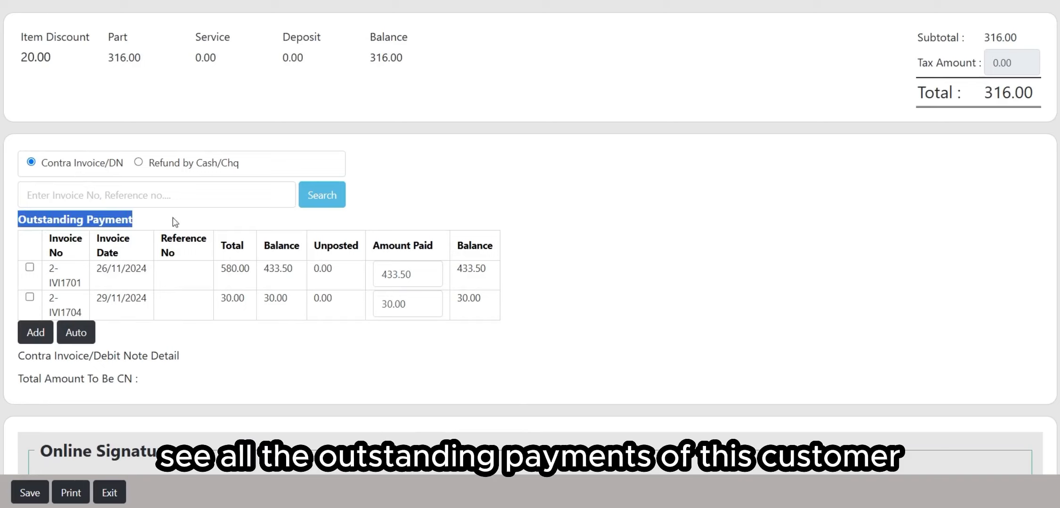
click(190, 222)
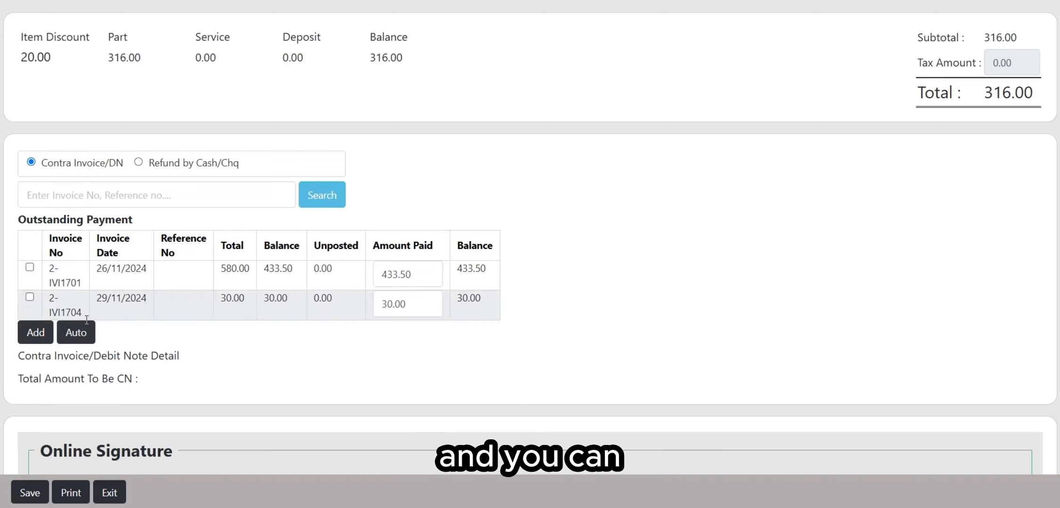
click(29, 296)
click(30, 267)
click(30, 297)
click(30, 267)
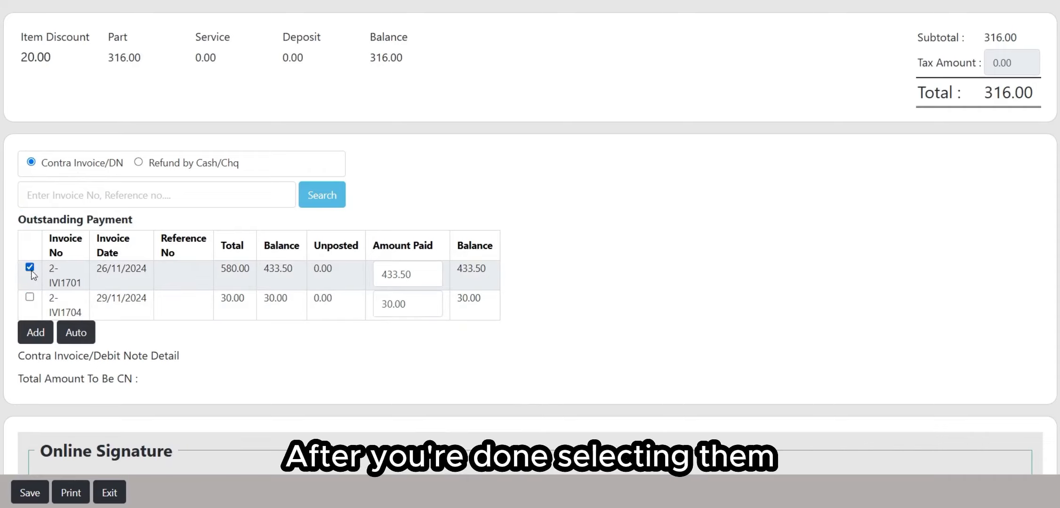
click(30, 297)
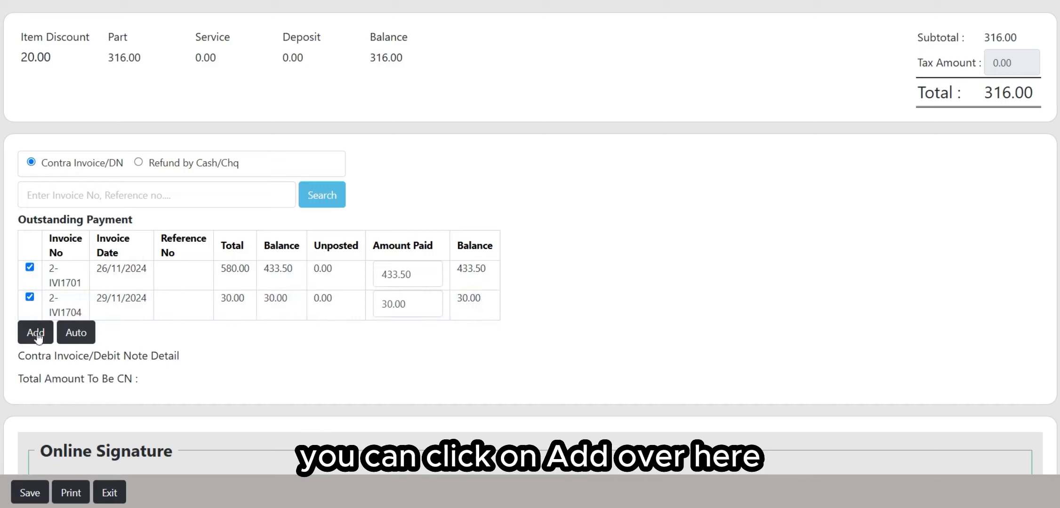
click(29, 297)
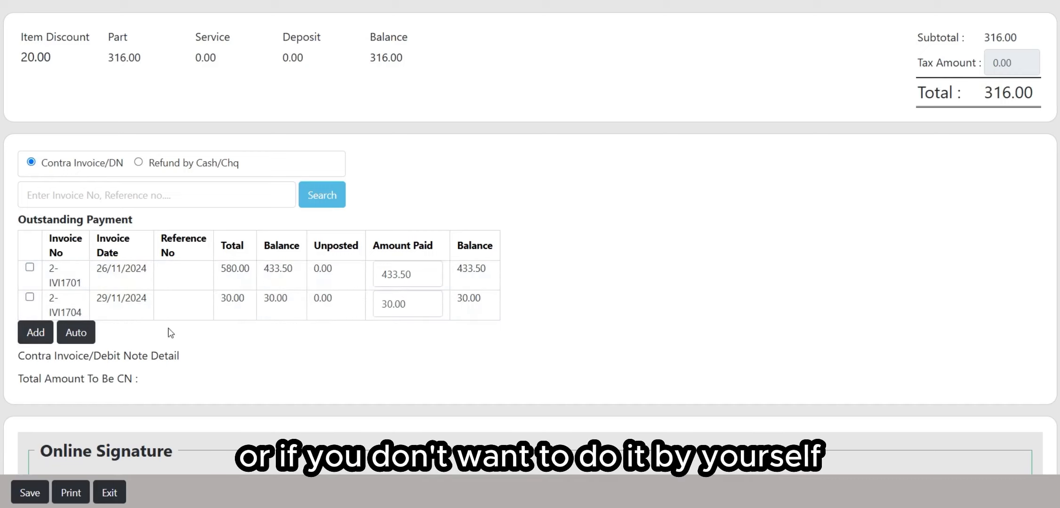
Automatically contra the return against the outstanding invoices, then review the contra detail and the invoice search field
click(78, 335)
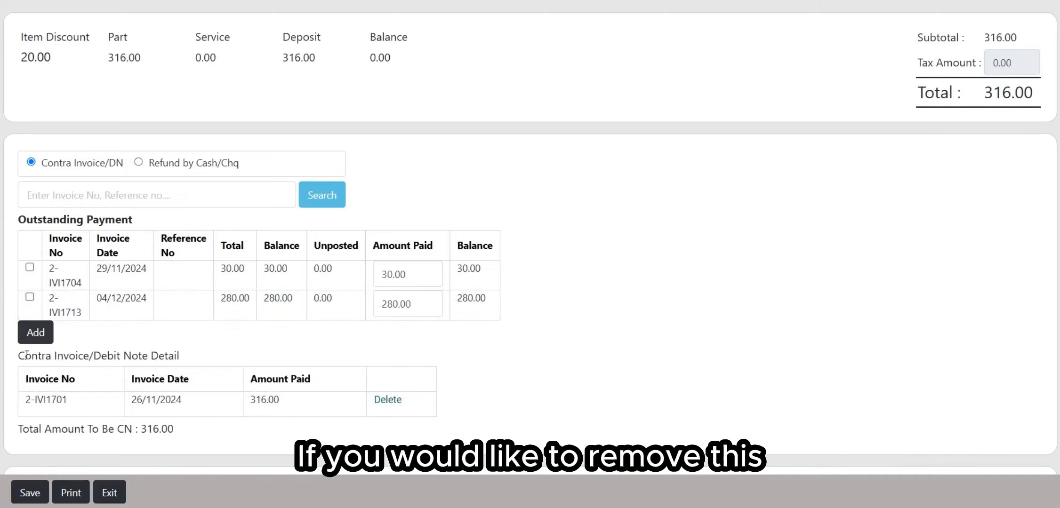
drag(27, 355, 159, 356)
click(375, 370)
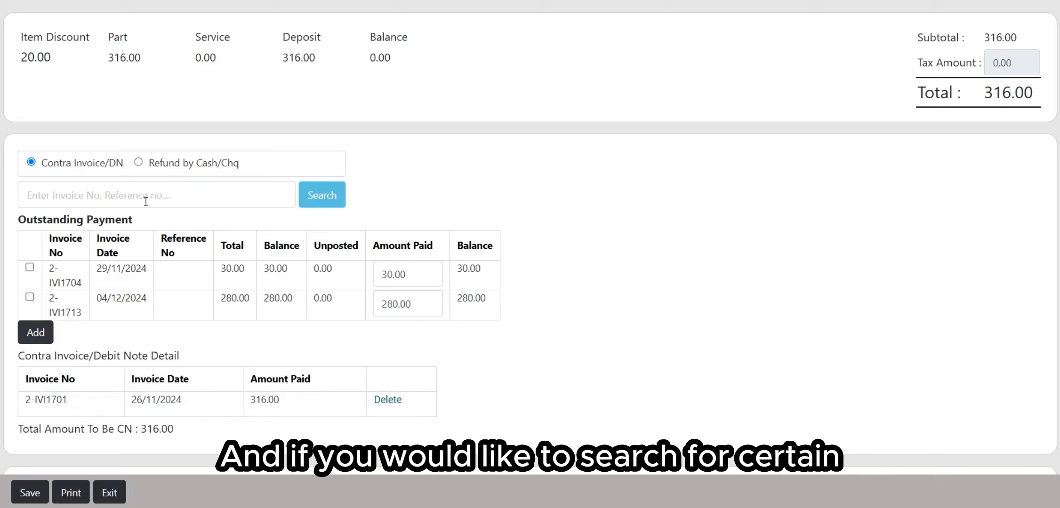
click(113, 201)
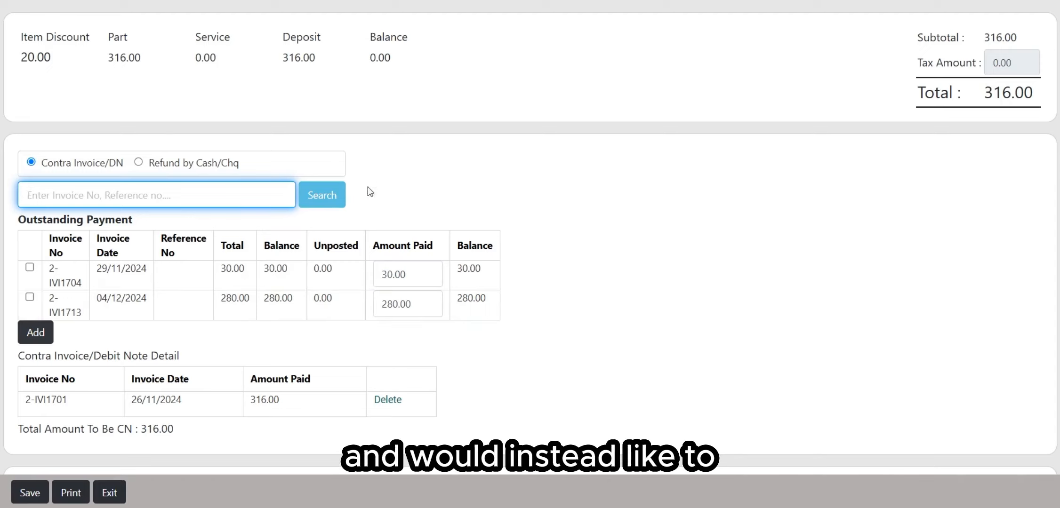
Try to change the payment mode to Refund by Cash/Chq with Cash as payment type, and return to Contra Invoice/DN
click(141, 162)
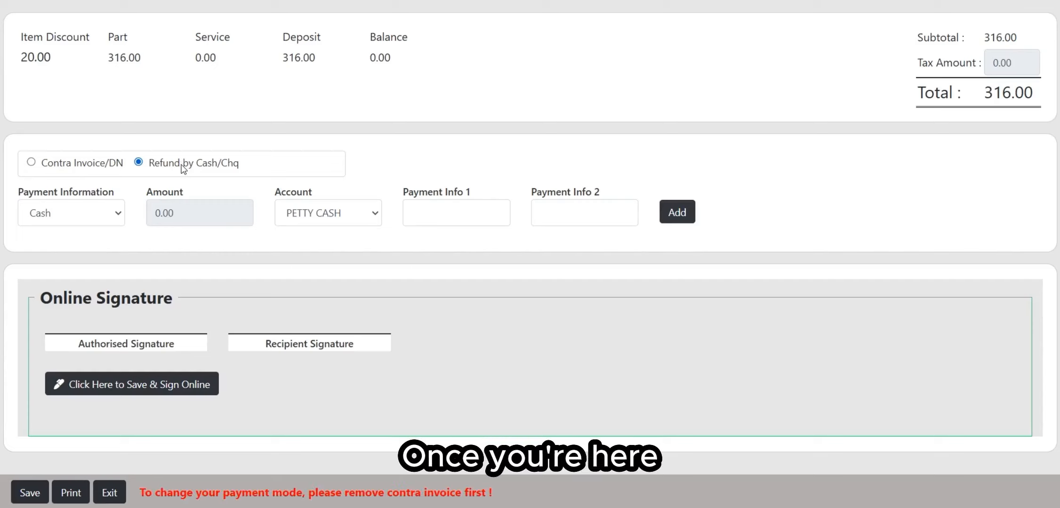
click(105, 223)
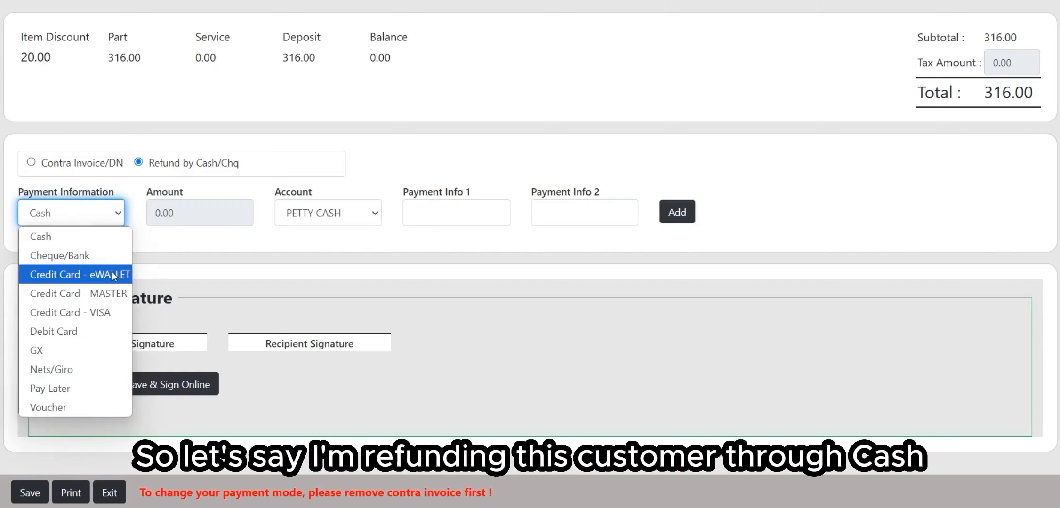
click(76, 236)
click(206, 219)
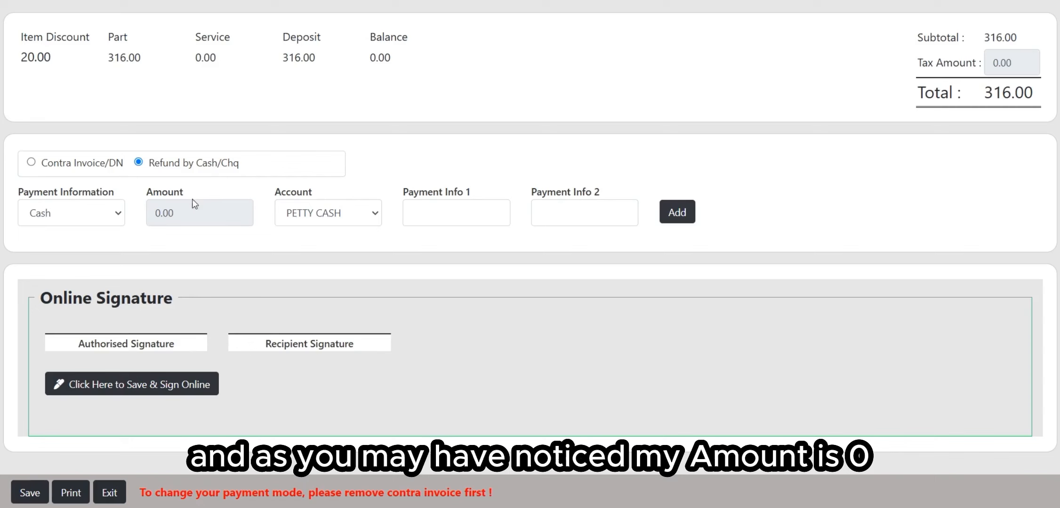
click(73, 163)
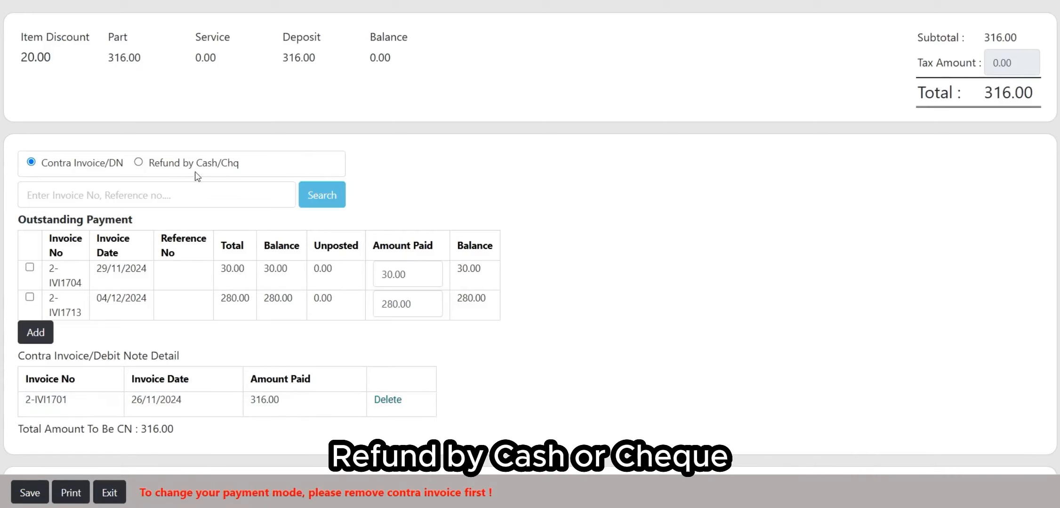
Delete the contra entry for invoice 2-IVI1701 and switch the return's payment mode to Refund by Cash/Chq
click(387, 399)
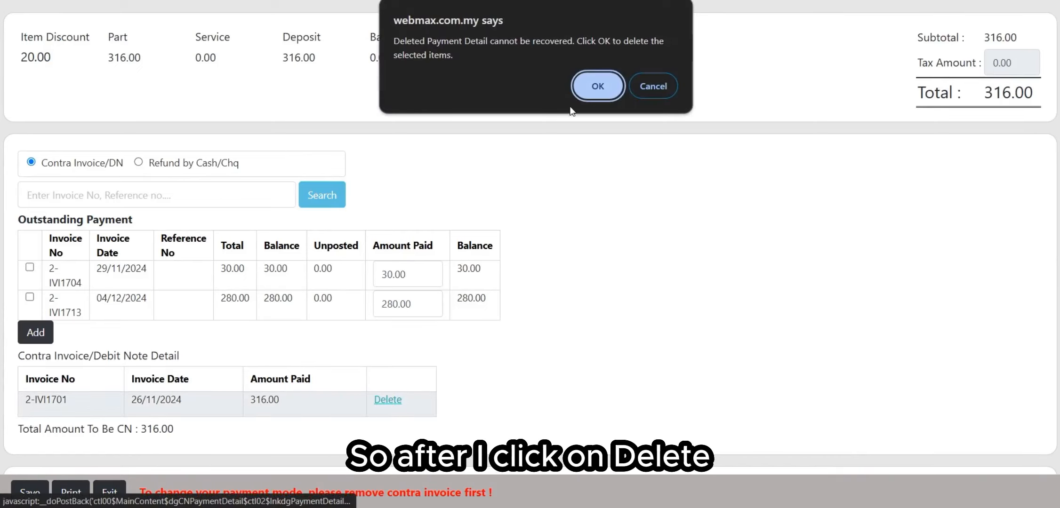
click(598, 85)
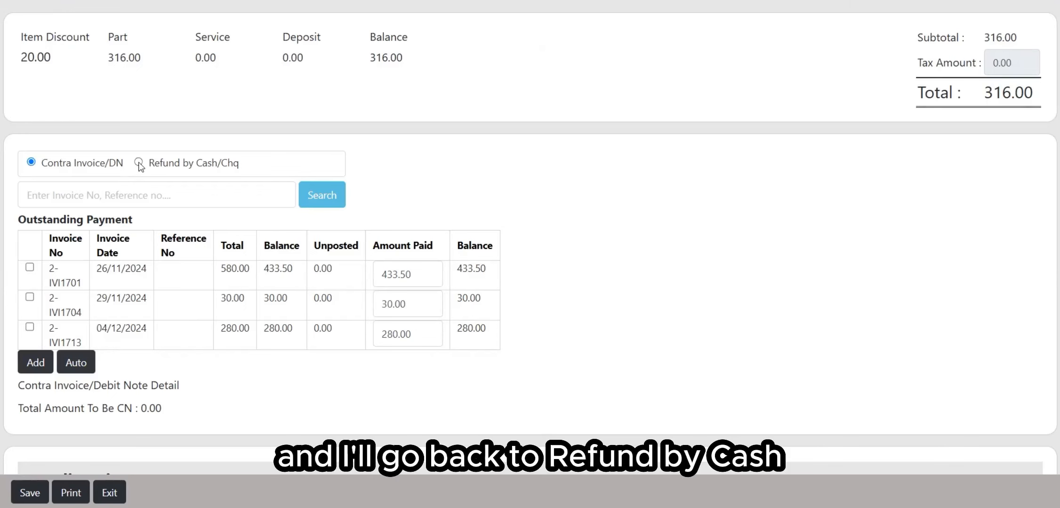
click(139, 163)
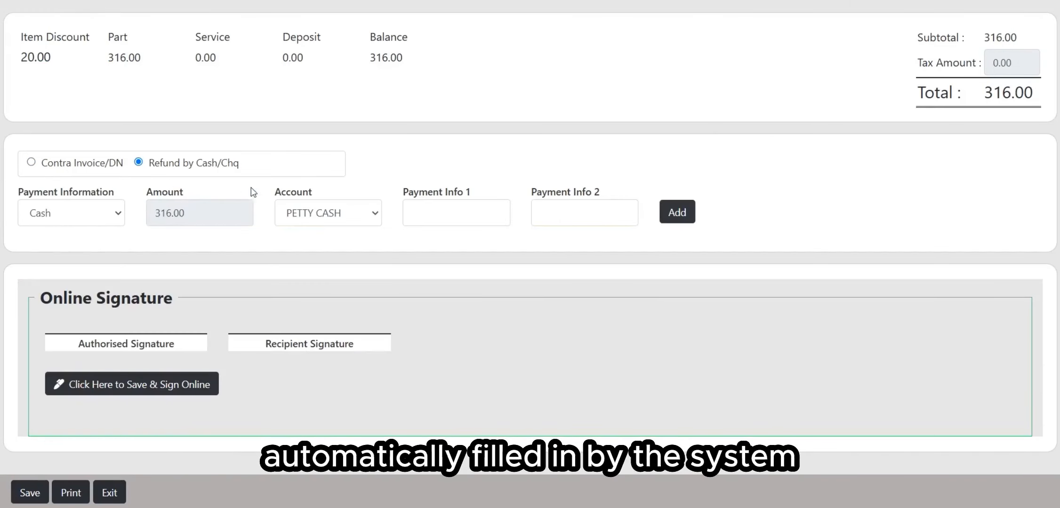
drag(917, 92, 1032, 91)
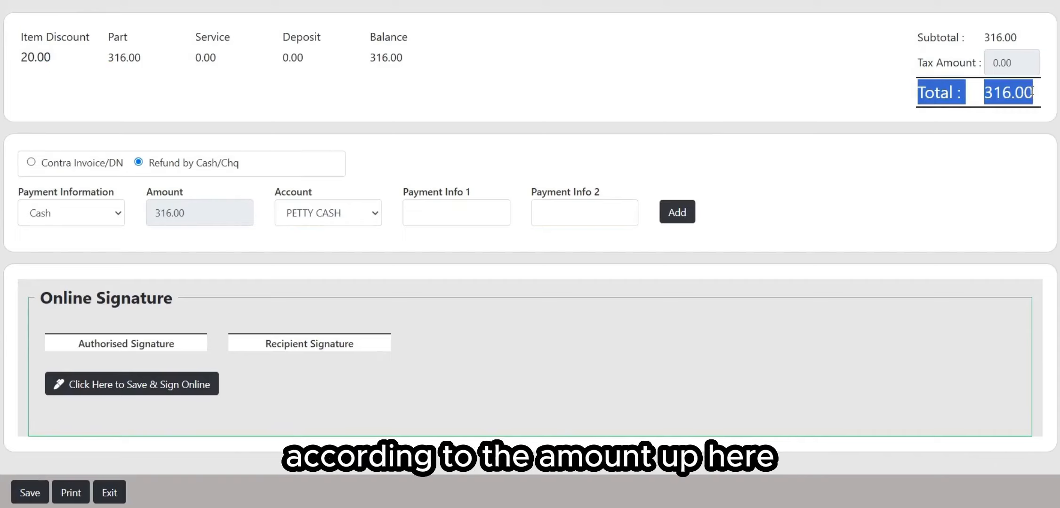
Add a Cash refund for the return from the PETTY CASH account, leaving both payment info fields empty
click(358, 213)
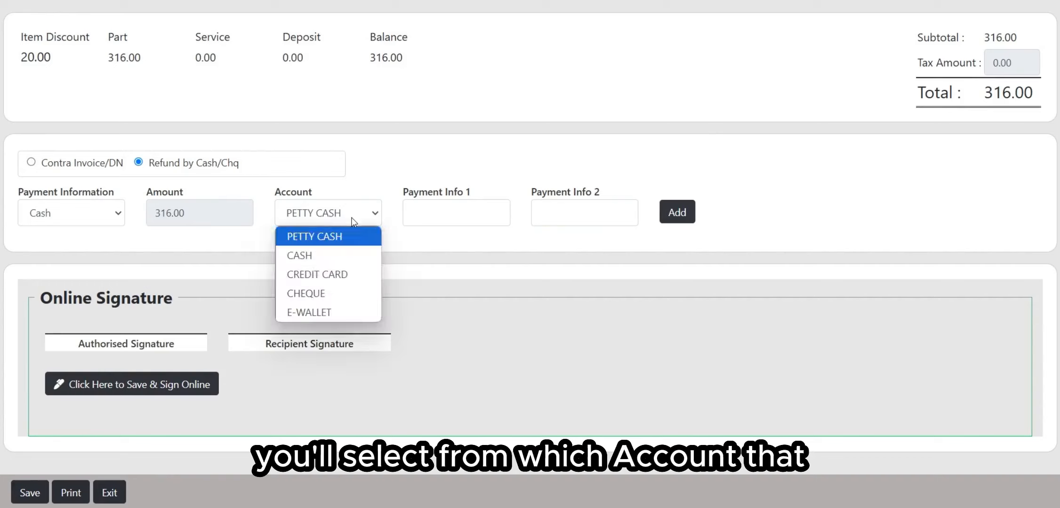
click(385, 214)
click(443, 212)
click(546, 210)
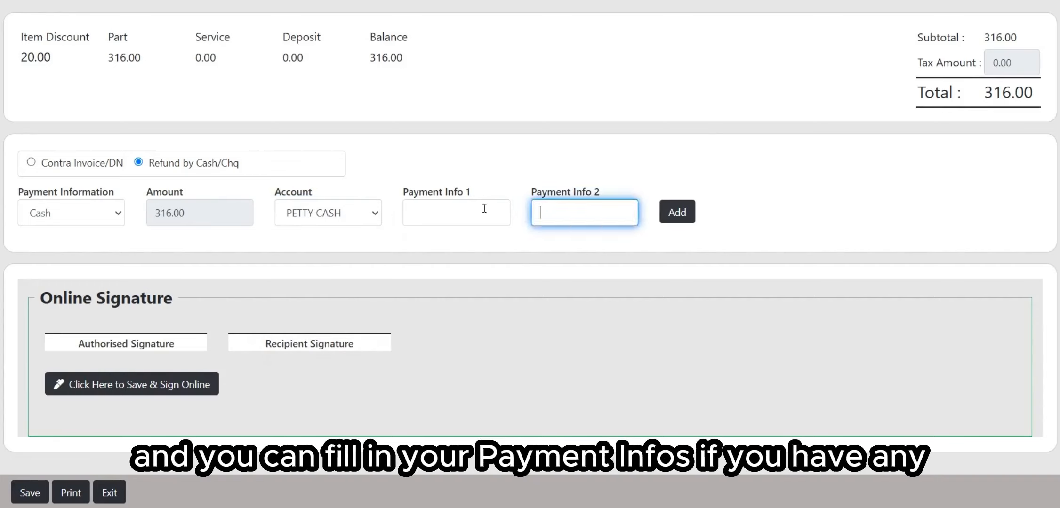
key(shift+Tab)
click(558, 207)
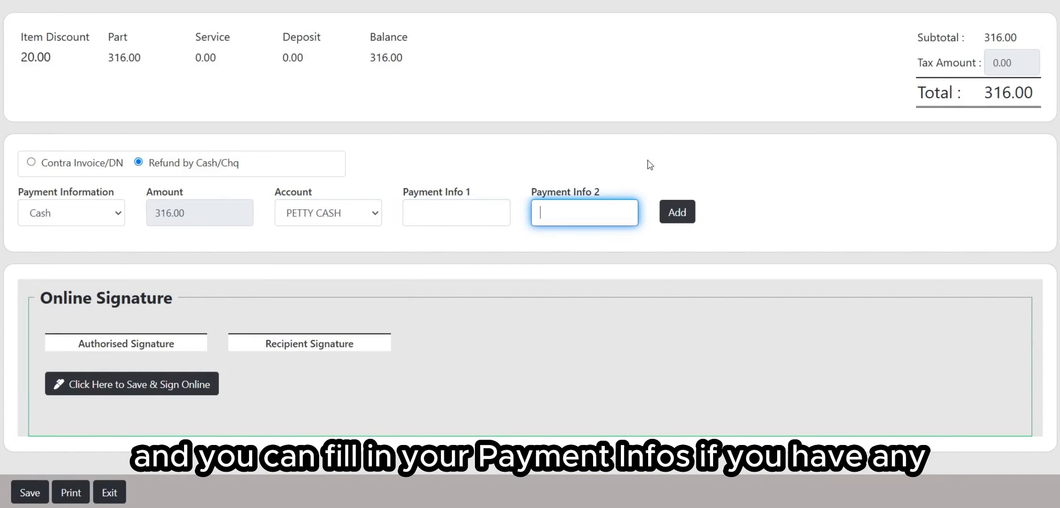
click(677, 212)
drag(117, 265, 372, 271)
click(422, 297)
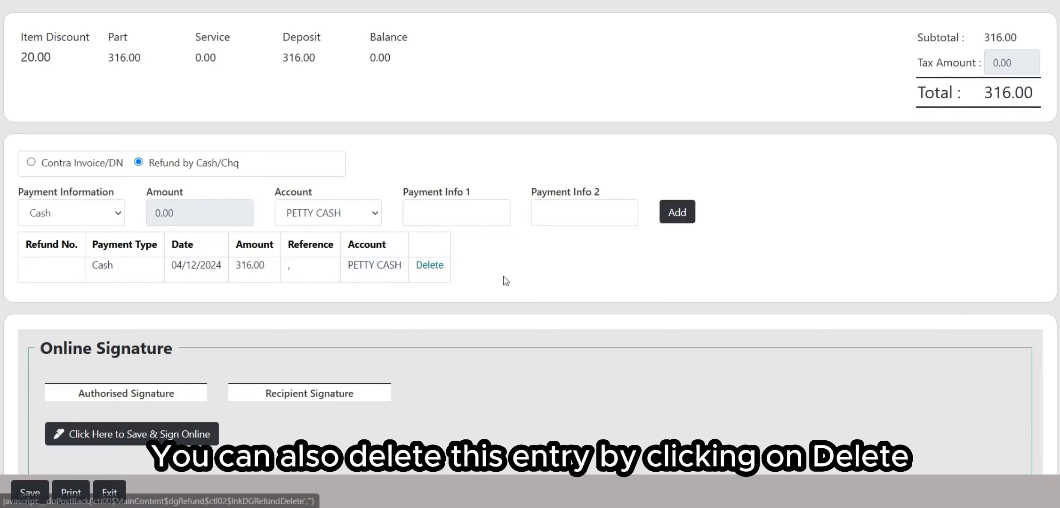
Save the return for online signing, draw and save the recipient and authorised signatures, and refresh them in the entry
scroll(535, 254, down, 1)
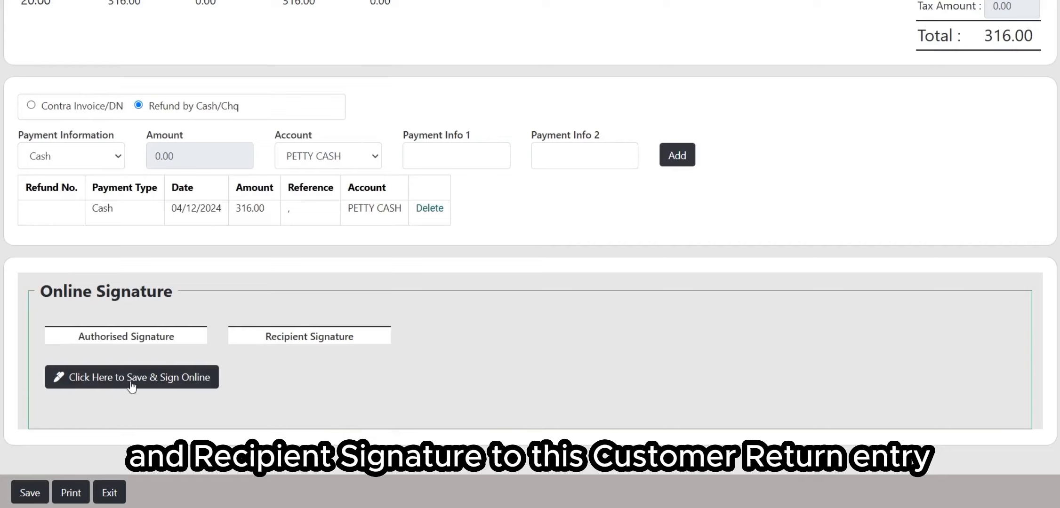
click(114, 380)
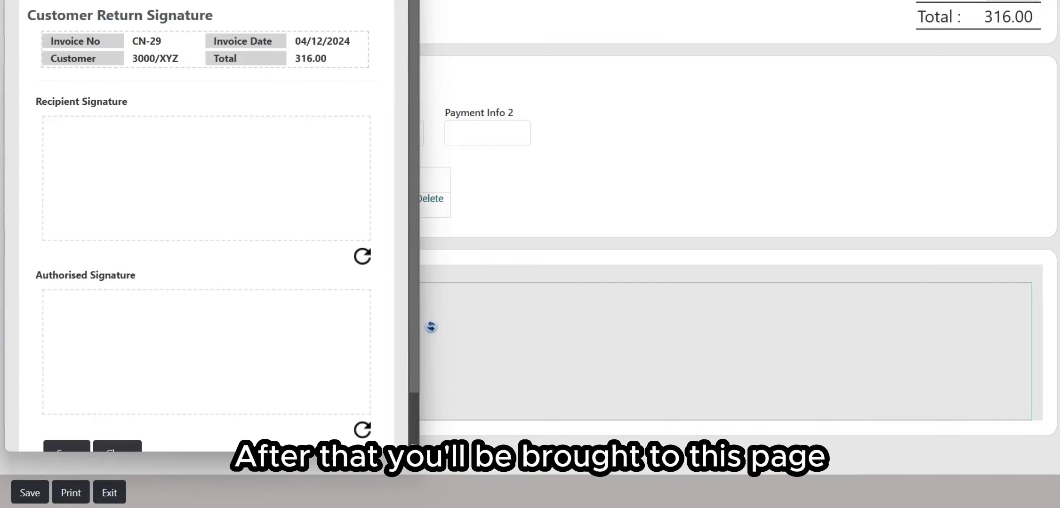
drag(377, 230, 428, 230)
scroll(429, 231, down, 1)
drag(385, 303, 406, 349)
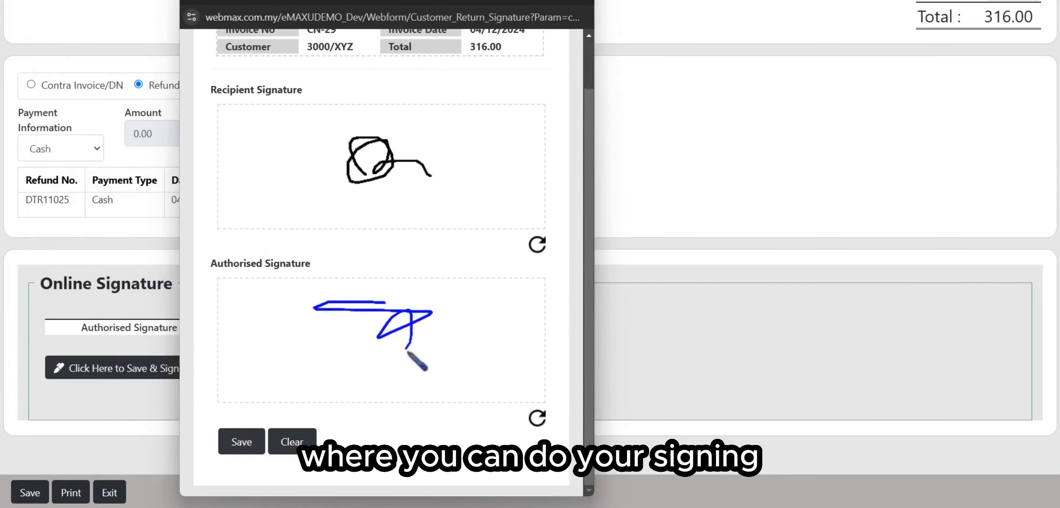
click(259, 442)
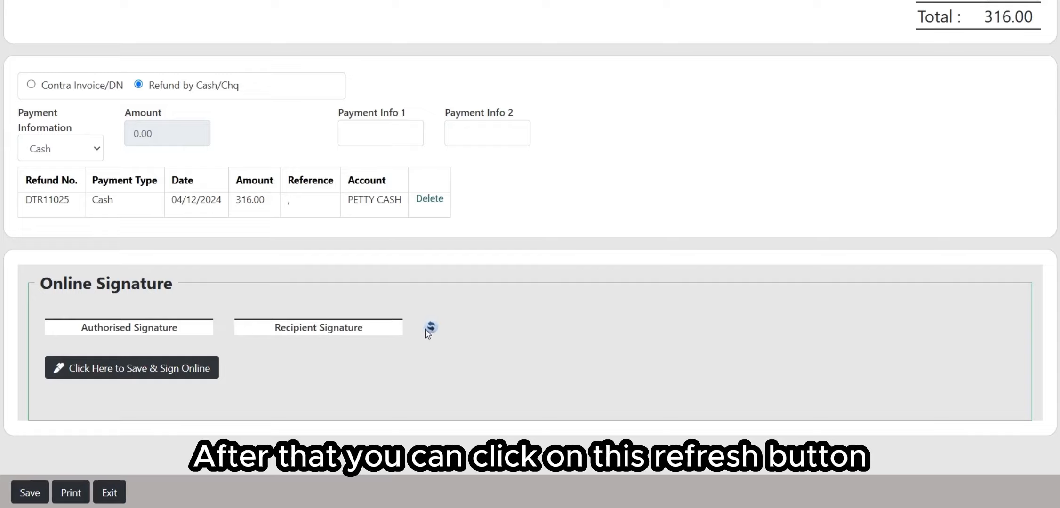
click(426, 328)
scroll(525, 372, down, 3)
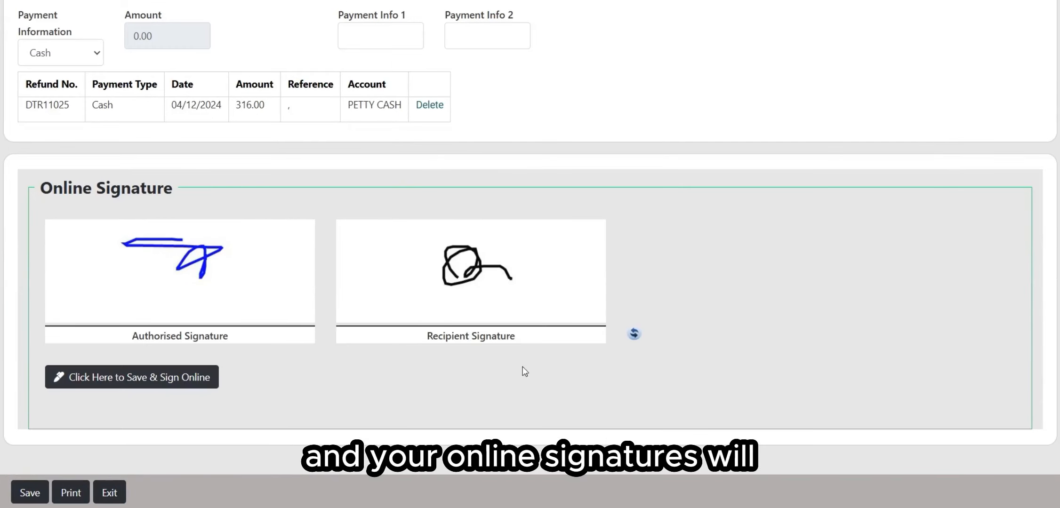
Check through the completed return, save it, and go back to the Customer Return list
scroll(428, 229, up, 15)
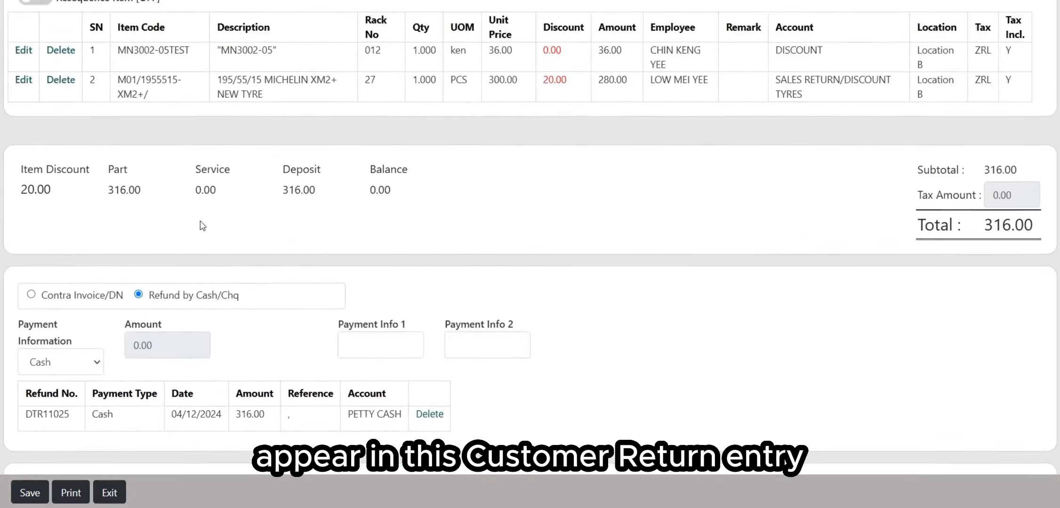
scroll(601, 168, down, 6)
scroll(369, 201, down, 15)
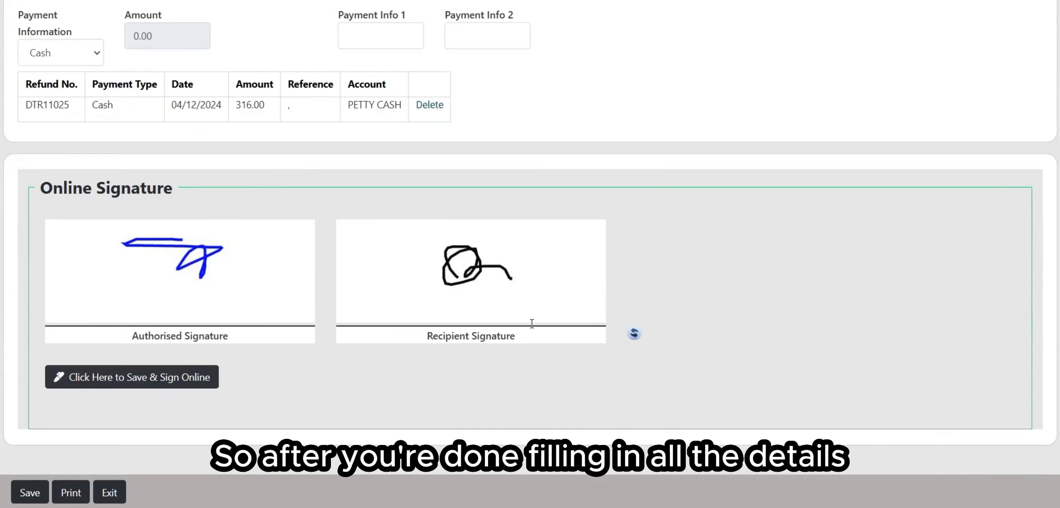
scroll(530, 322, up, 9)
scroll(474, 240, down, 9)
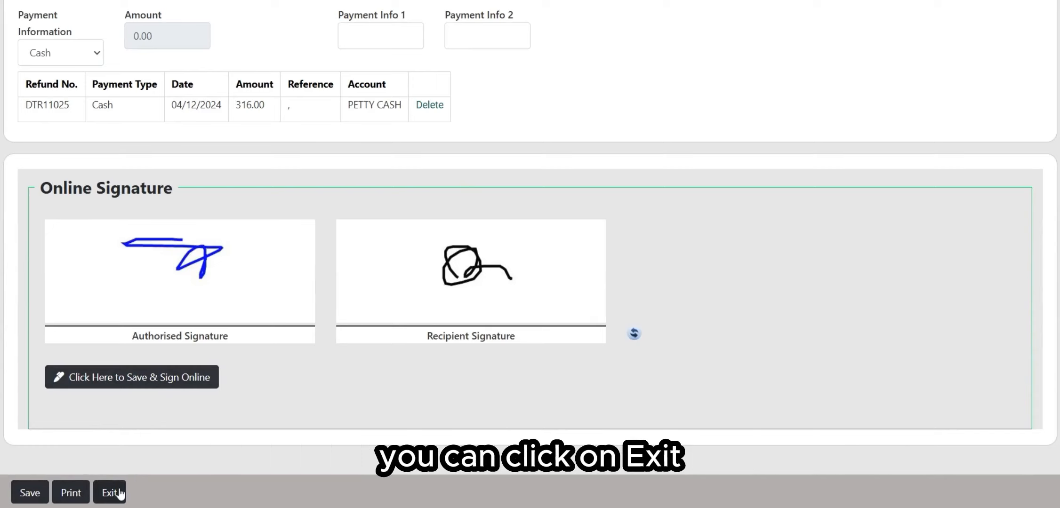
click(44, 491)
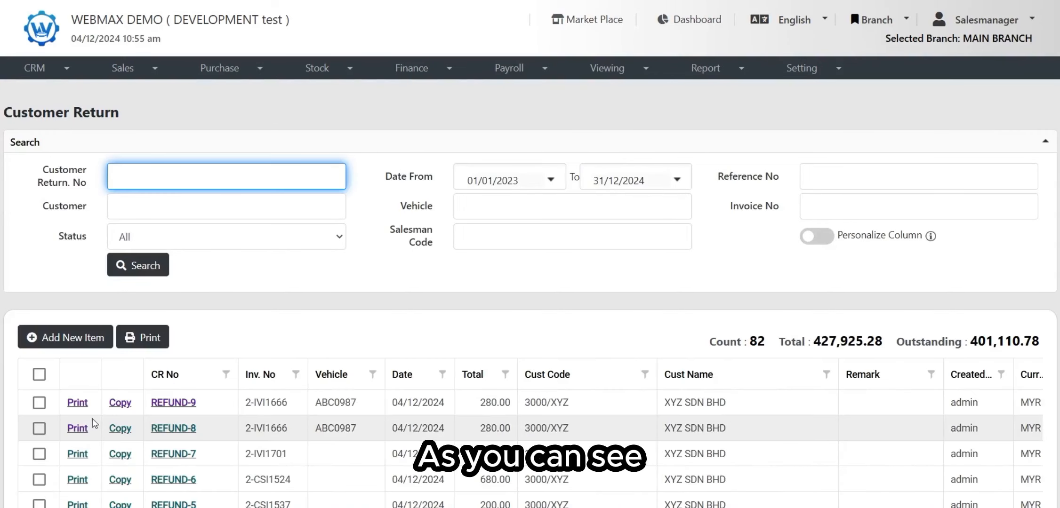
drag(89, 406, 926, 392)
click(776, 400)
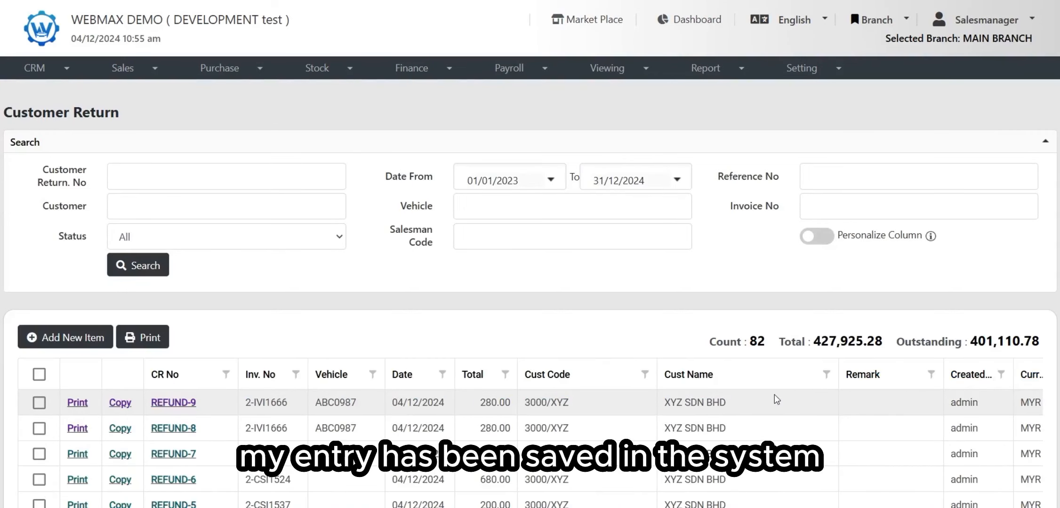
Open the customer return REFUND-8 from the list and review its details, items and totals
scroll(596, 381, down, 2)
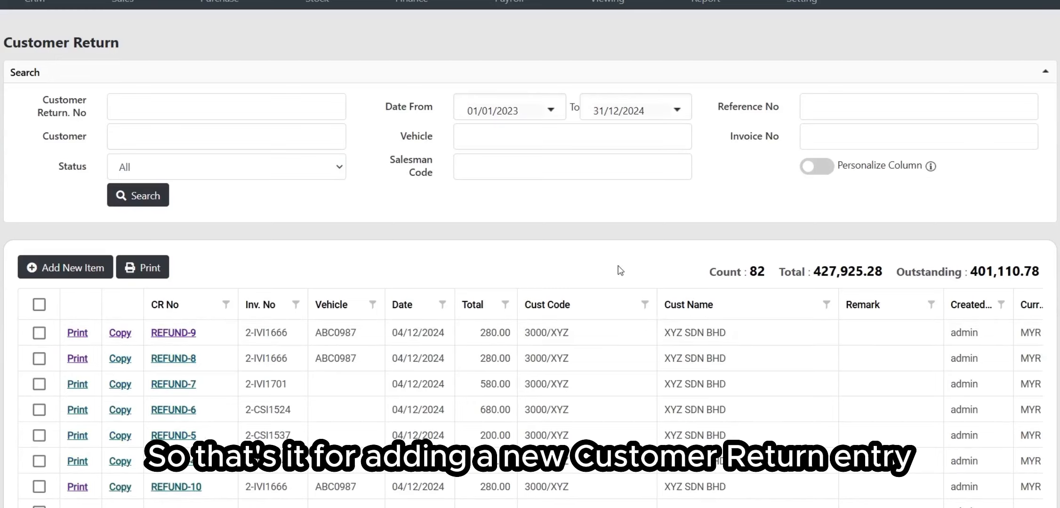
scroll(393, 357, down, 3)
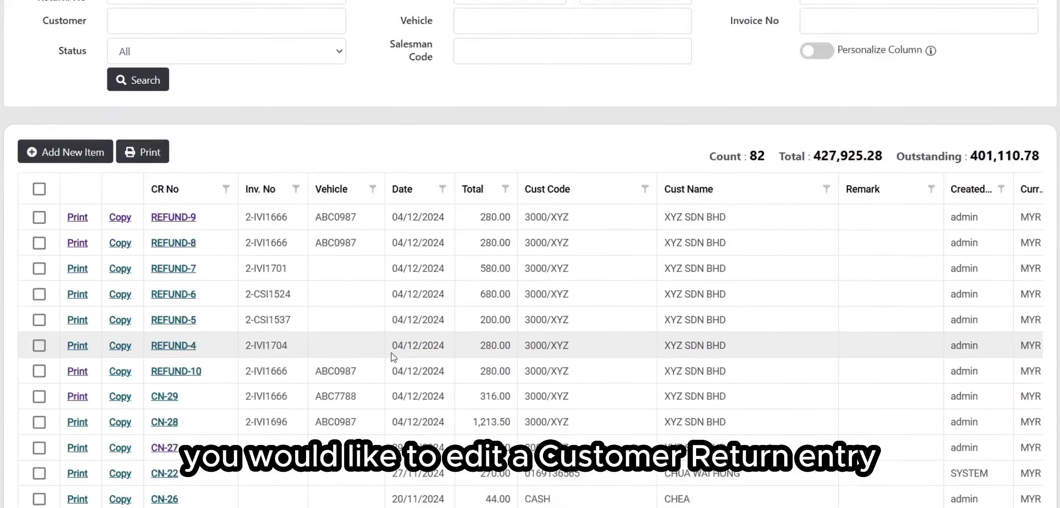
scroll(394, 357, down, 1)
scroll(447, 379, up, 5)
scroll(480, 379, down, 4)
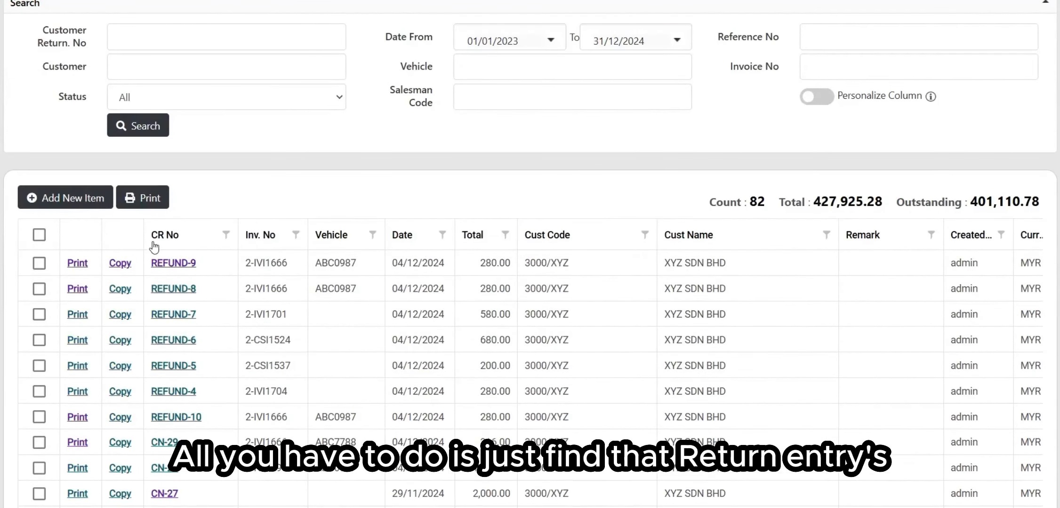
click(181, 294)
drag(24, 126, 230, 147)
click(230, 147)
scroll(660, 264, down, 1)
scroll(661, 264, down, 8)
scroll(647, 367, down, 4)
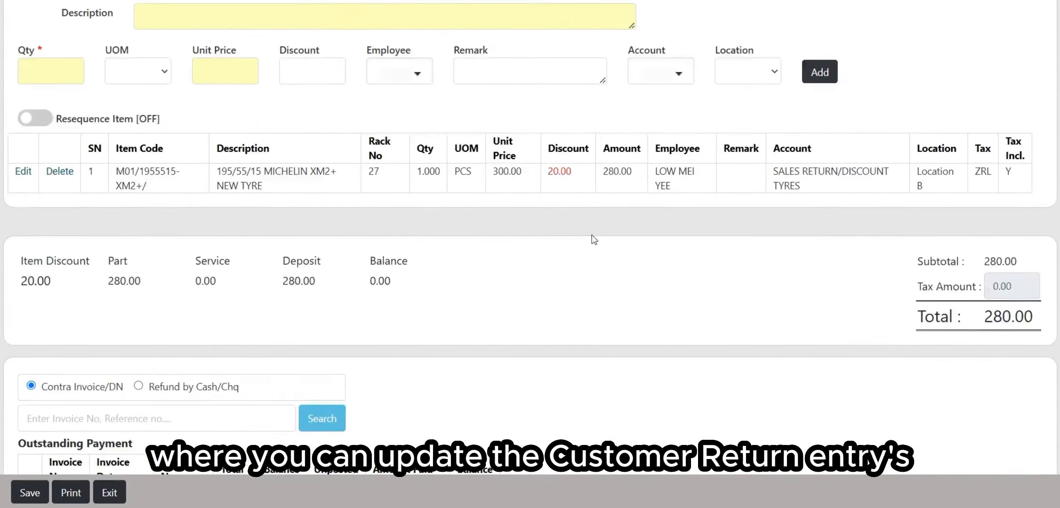
Check the opened return's item line, totals and outstanding payments, and save the entry
scroll(594, 319, down, 1)
scroll(598, 325, up, 3)
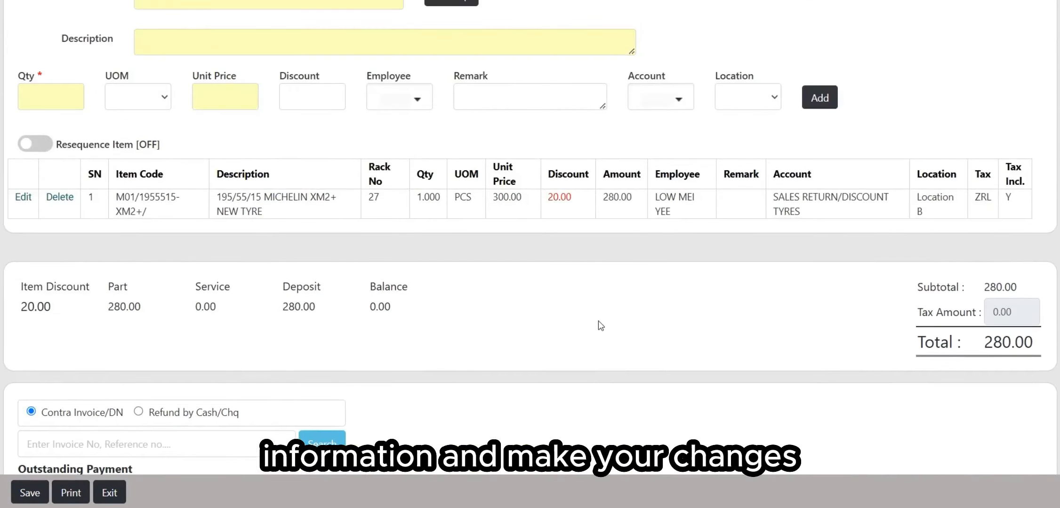
scroll(476, 338, down, 1)
scroll(475, 338, down, 1)
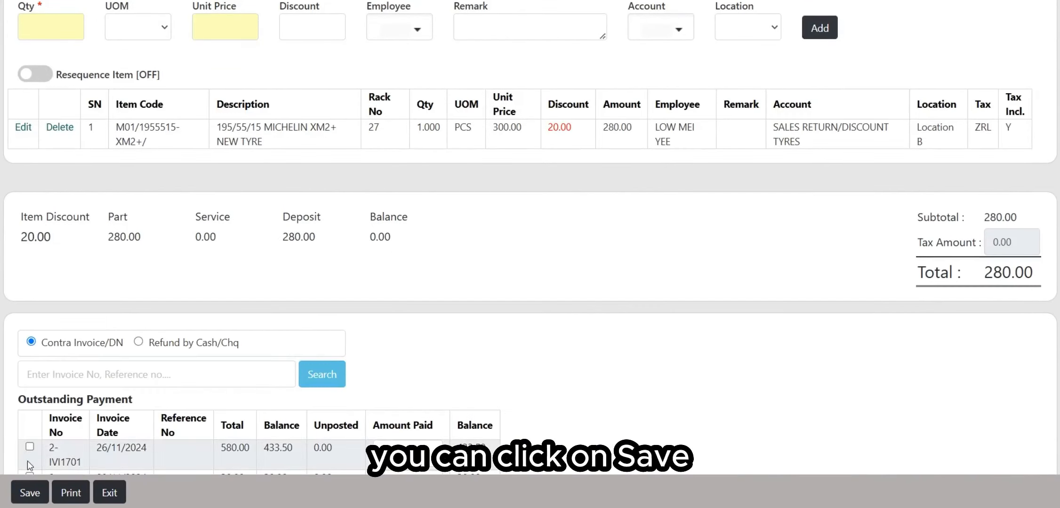
click(30, 493)
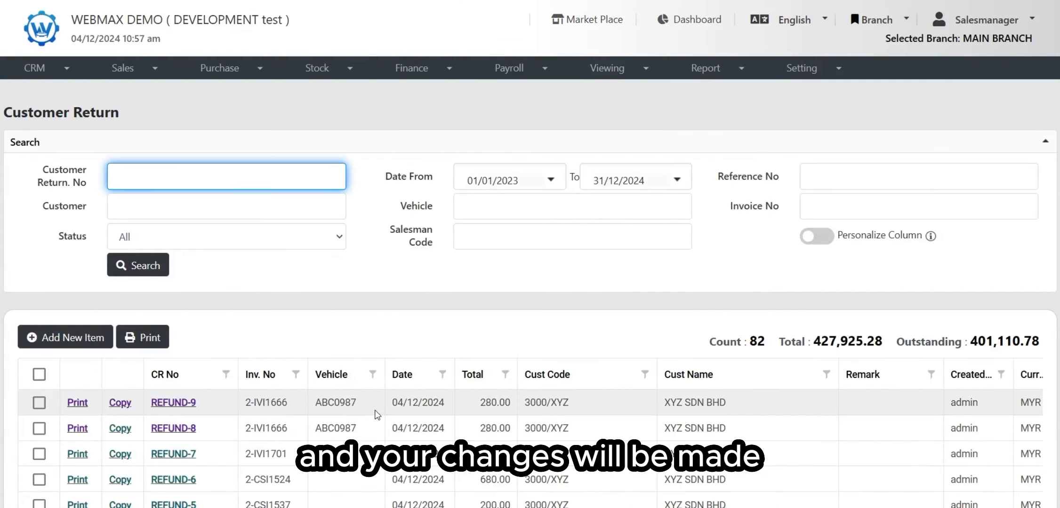
Duplicate the customer return REFUND-8 from the list into a new entry and check the copied item line
scroll(258, 299, down, 3)
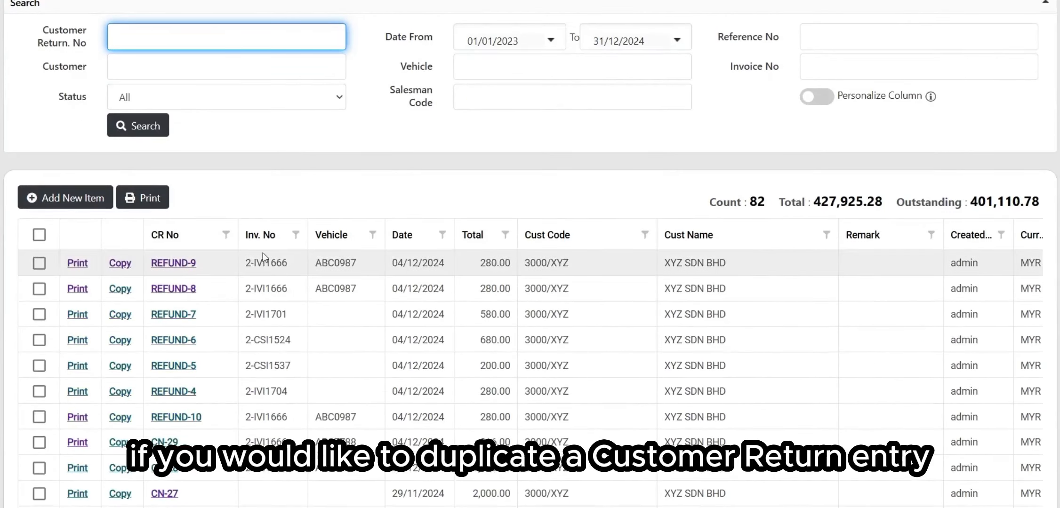
scroll(224, 327, up, 2)
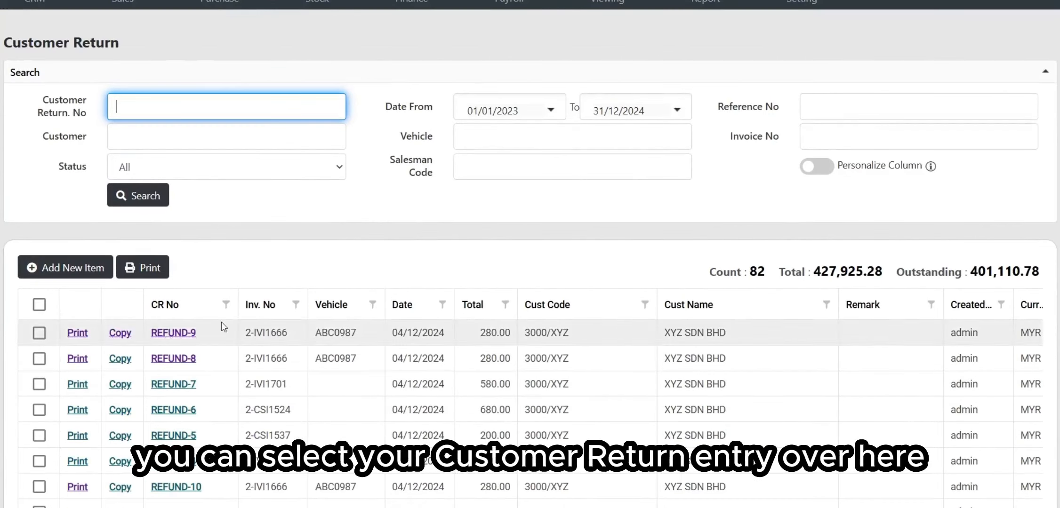
click(125, 358)
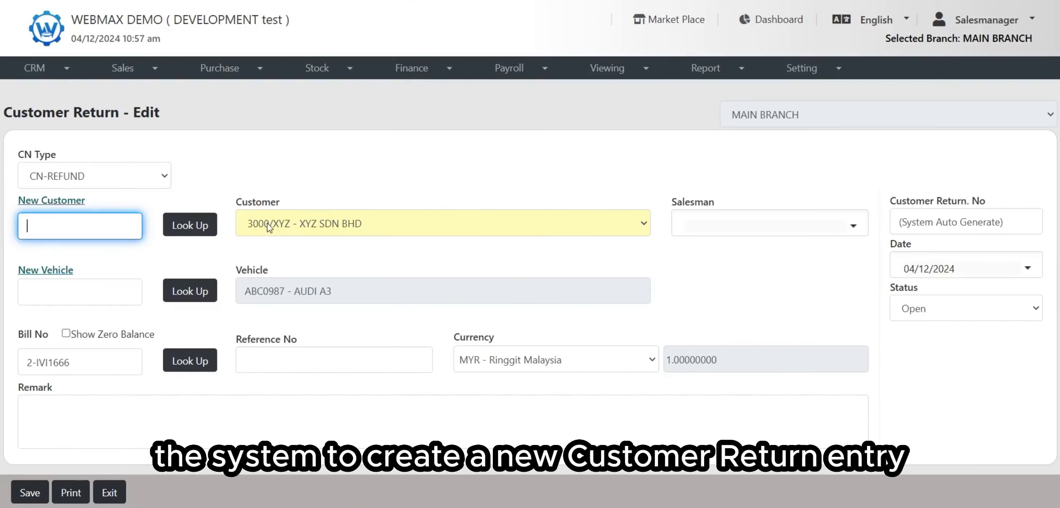
scroll(308, 213, down, 2)
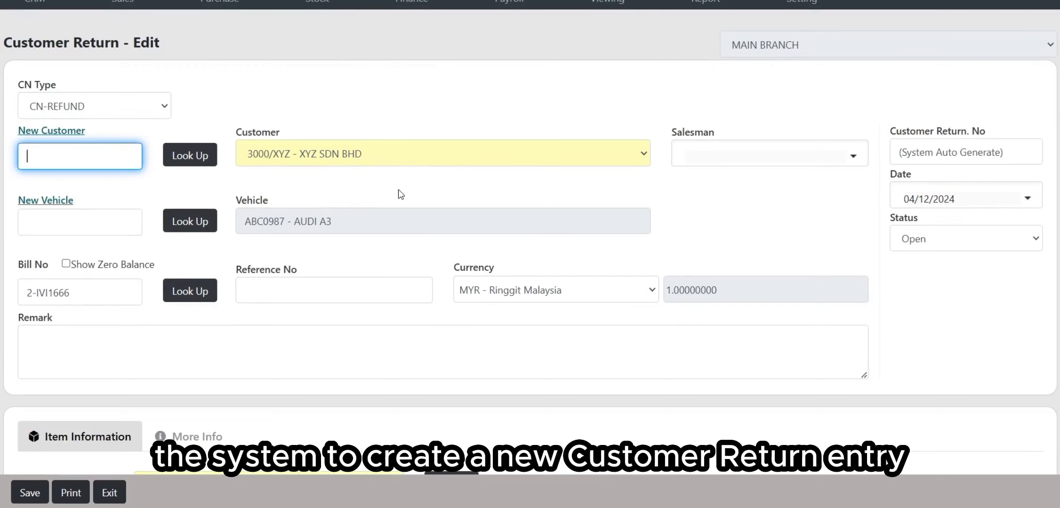
scroll(368, 161, down, 6)
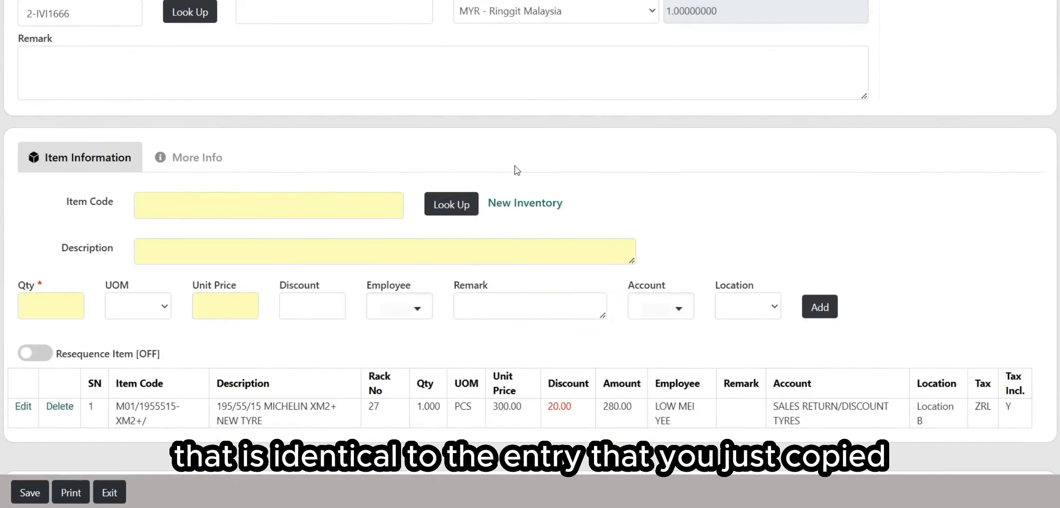
scroll(515, 170, down, 3)
scroll(584, 244, up, 6)
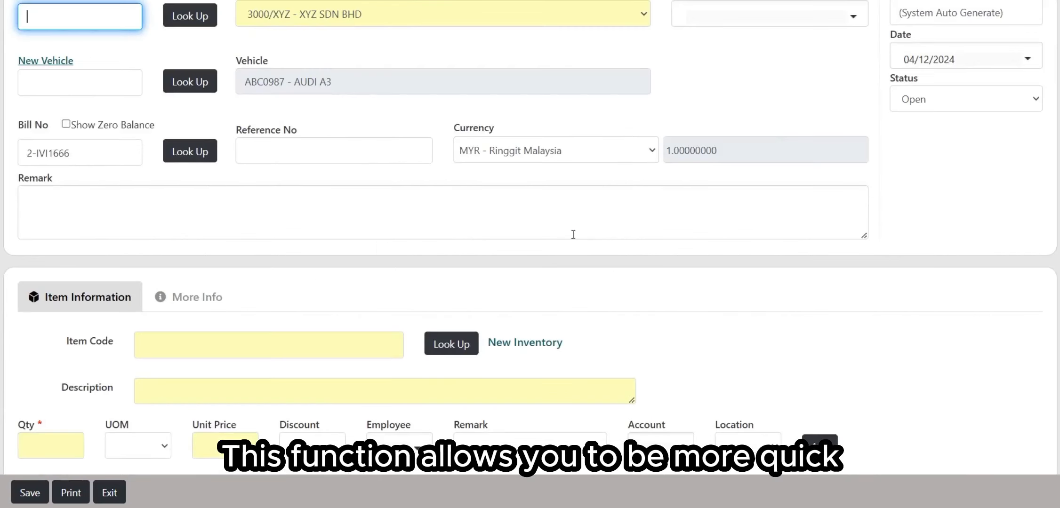
Review the duplicated return's customer, vehicle and bill details and its items, and exit to the list without saving it
scroll(691, 212, up, 3)
scroll(472, 178, down, 3)
scroll(512, 217, up, 1)
scroll(511, 217, up, 3)
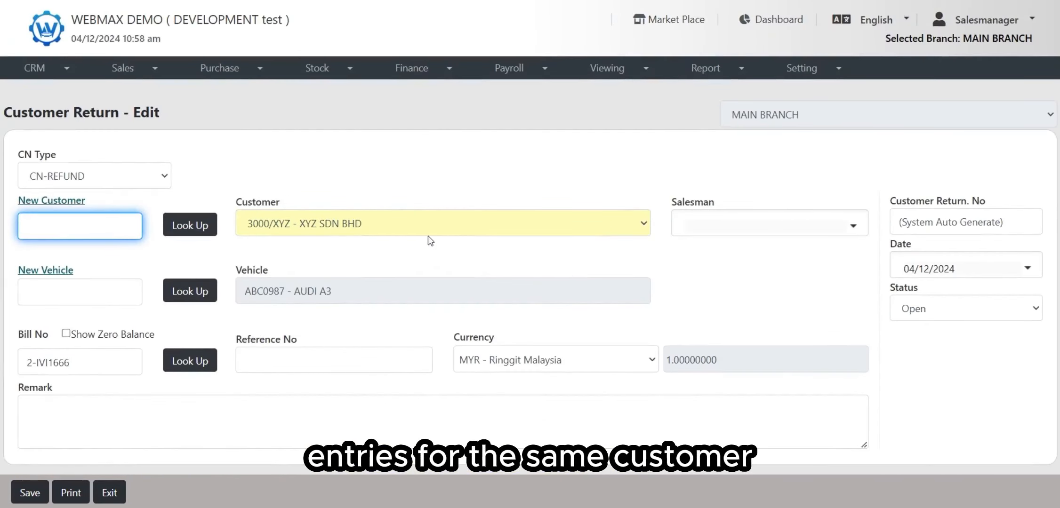
scroll(376, 207, down, 12)
scroll(359, 312, up, 5)
scroll(650, 284, up, 1)
scroll(367, 406, down, 5)
click(111, 493)
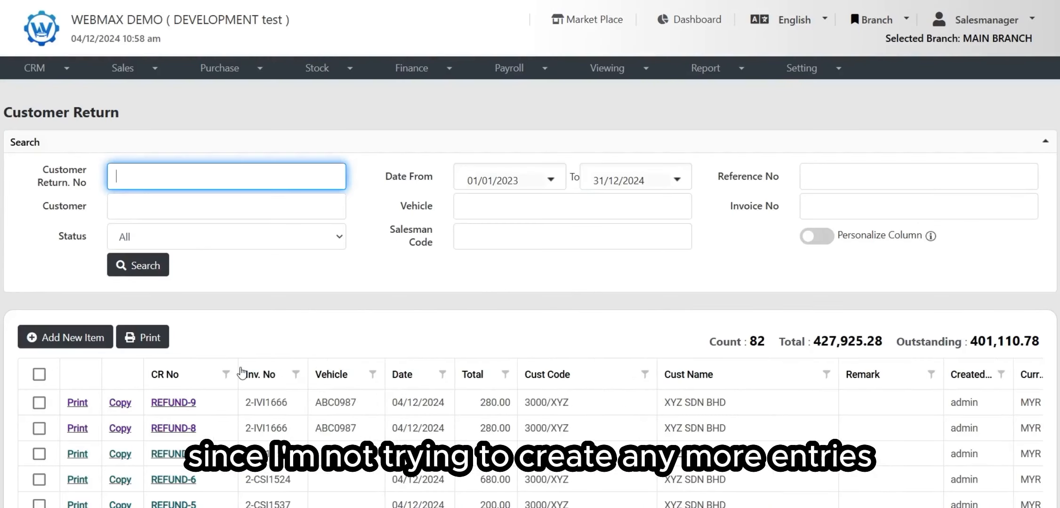
Generate the printable PDF document for the customer return REFUND-9 and look it over
scroll(329, 417, down, 4)
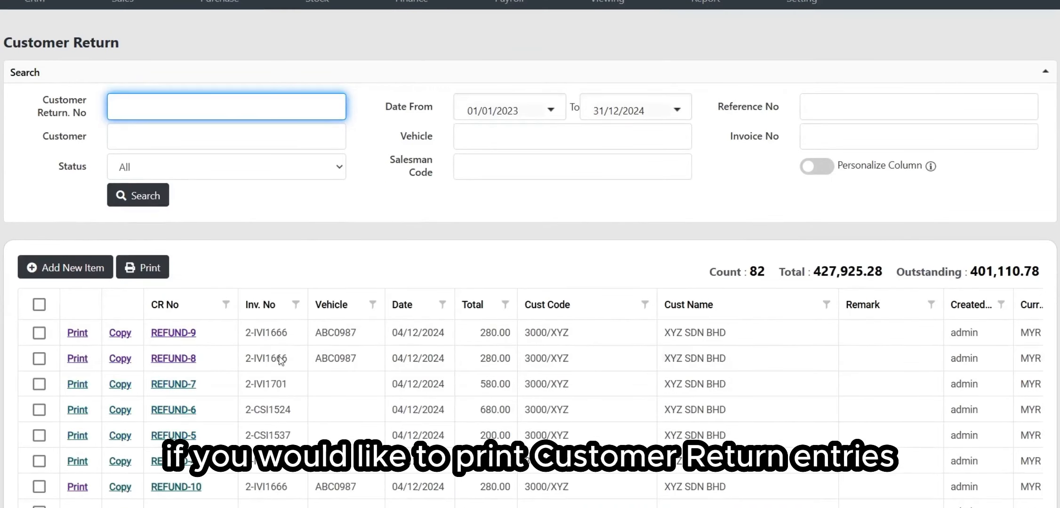
scroll(290, 371, up, 3)
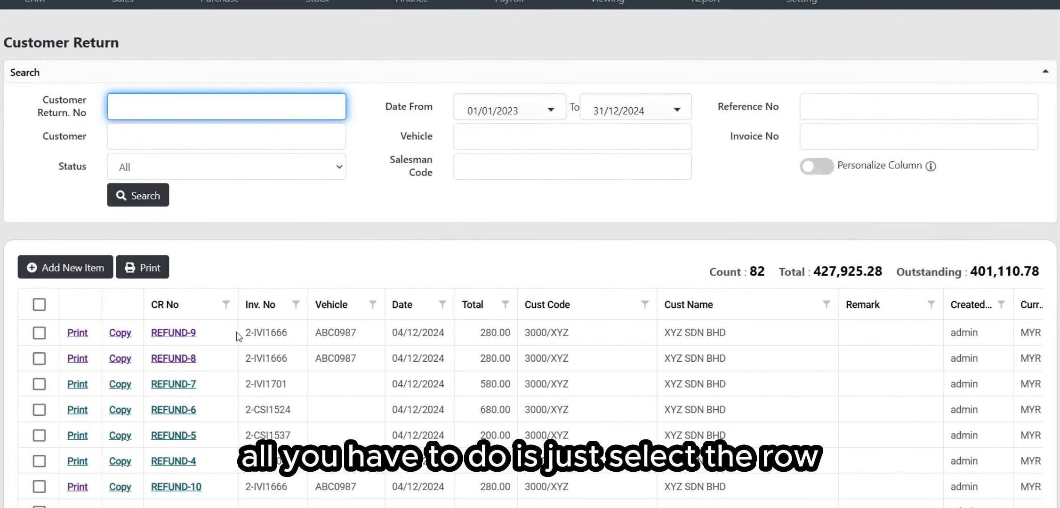
click(83, 336)
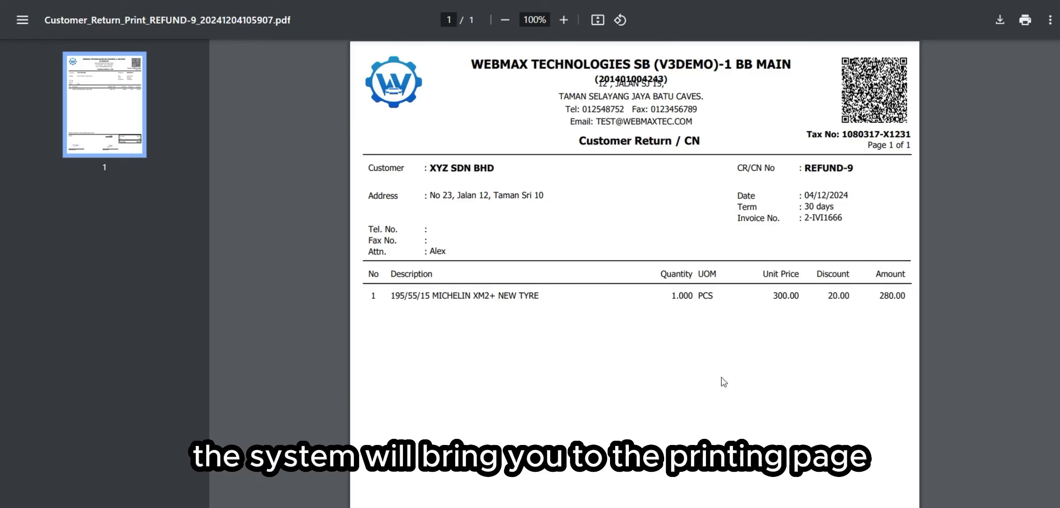
scroll(539, 275, down, 3)
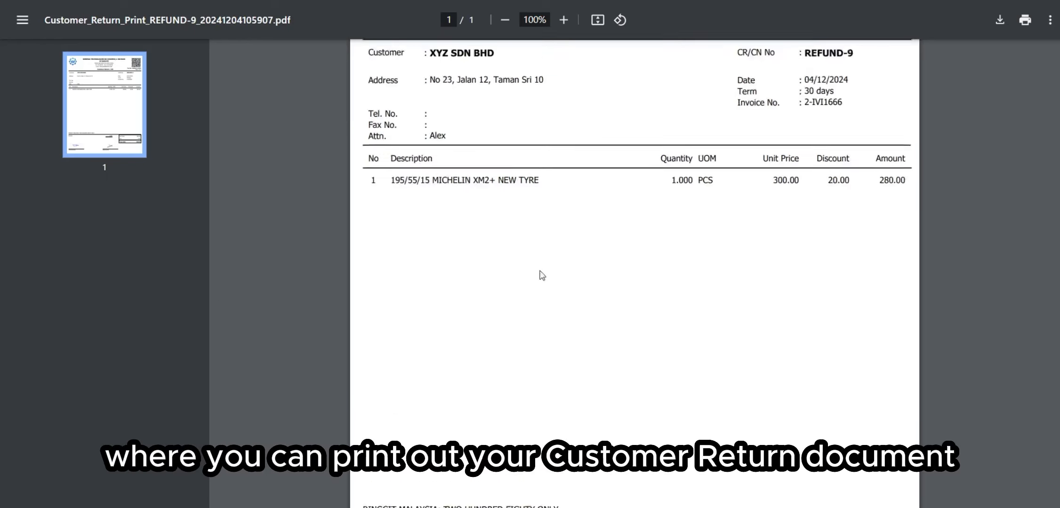
scroll(540, 275, up, 3)
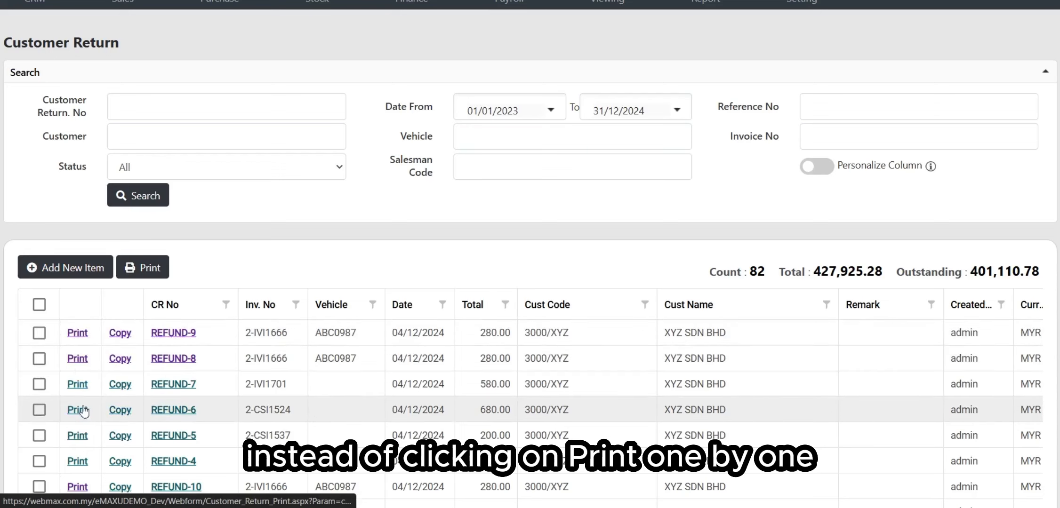
Select the returns REFUND-9, REFUND-8, REFUND-7 and REFUND-6 and generate one combined print document for them
click(40, 334)
click(40, 360)
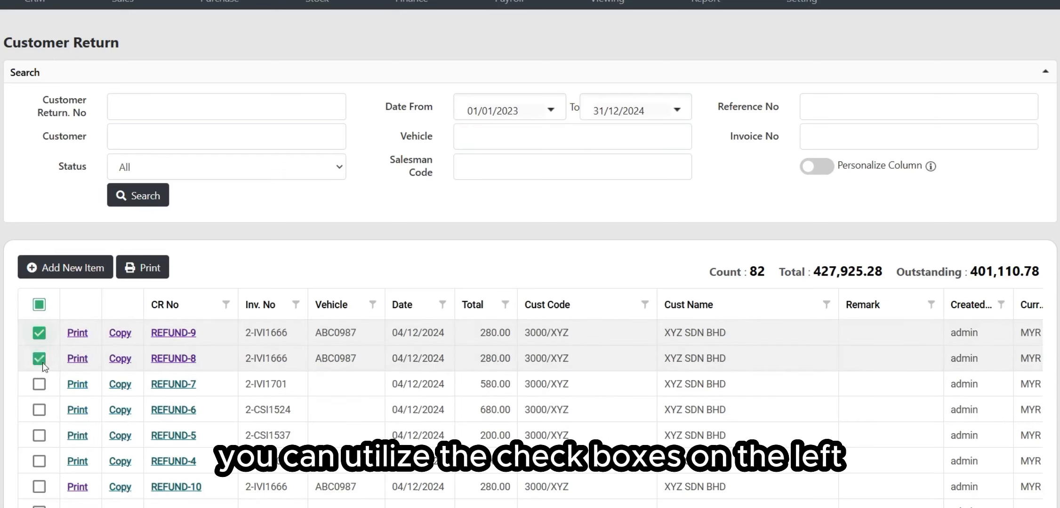
click(39, 385)
click(37, 410)
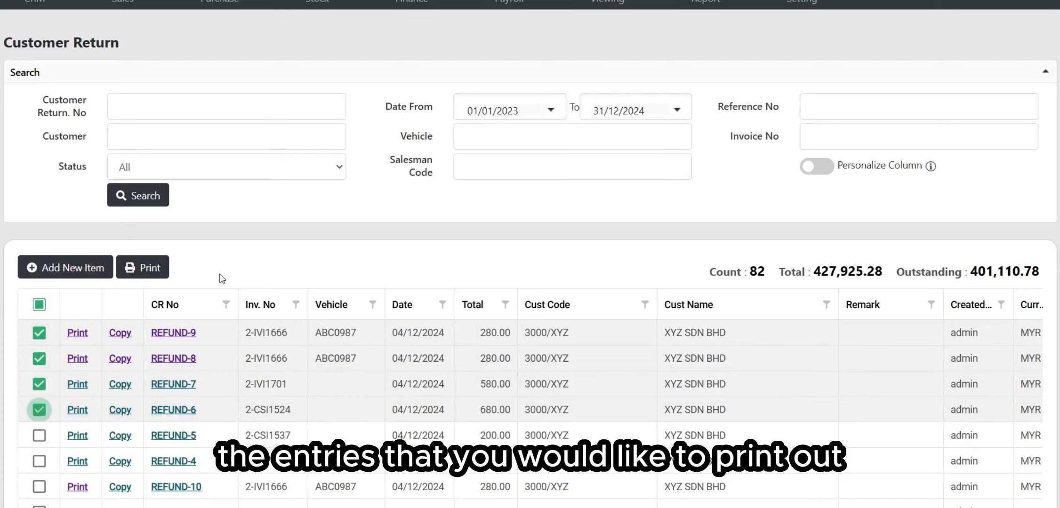
click(160, 269)
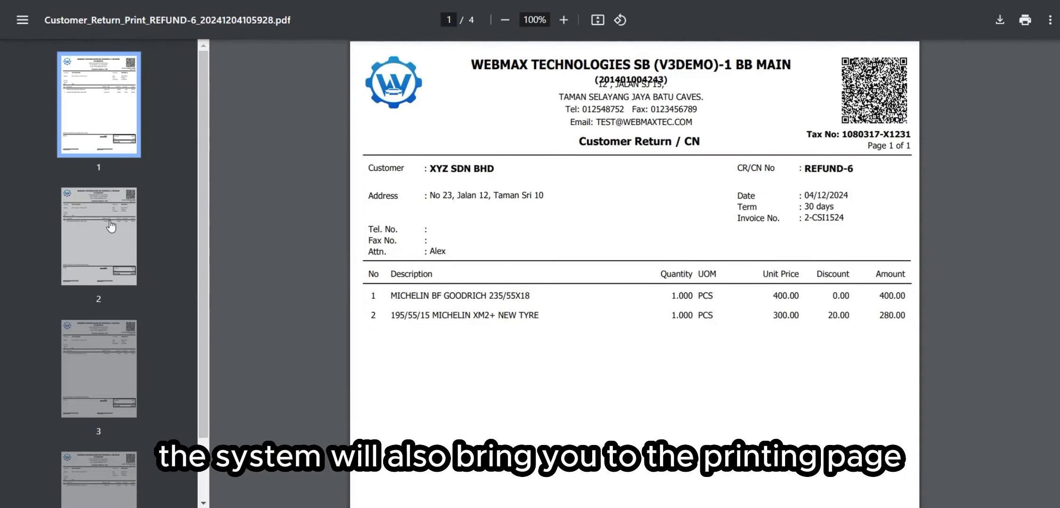
Look through the pages of the combined customer return PDF, going to the last page and back to the second
click(99, 235)
click(99, 367)
scroll(102, 379, down, 2)
click(103, 379)
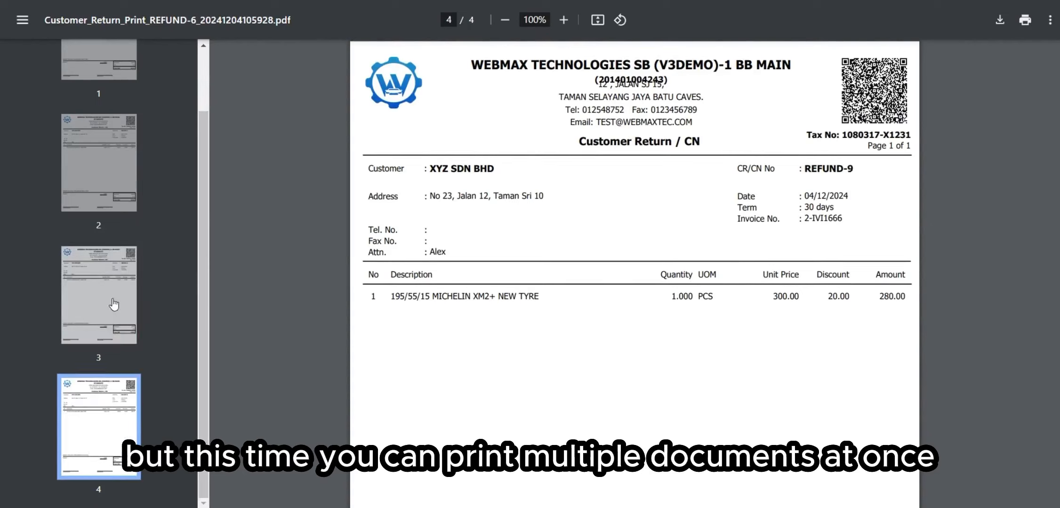
click(111, 301)
click(111, 184)
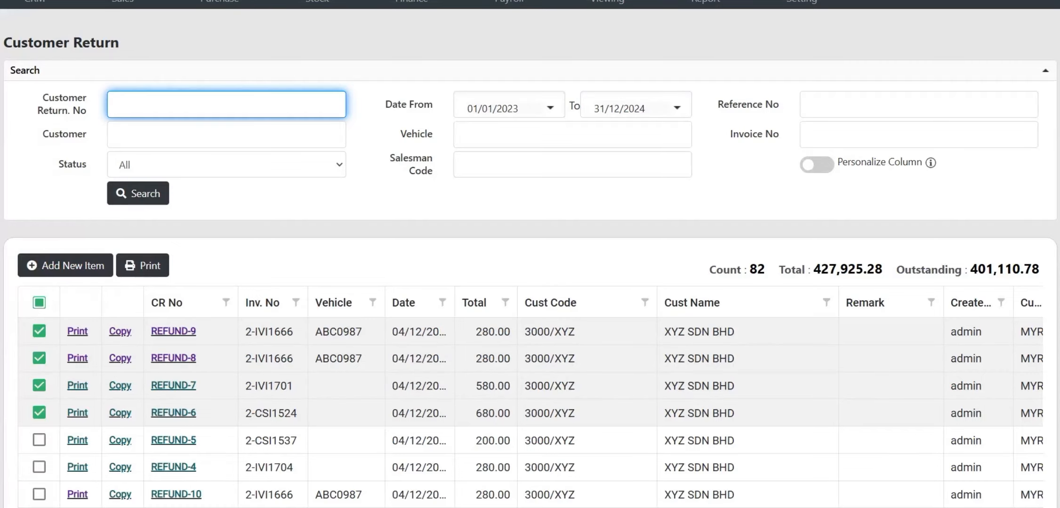
Look through the Customer Return list and its search fields for return number, customer, date, salesman code, reference number and invoice number
scroll(482, 272, down, 3)
scroll(668, 214, down, 5)
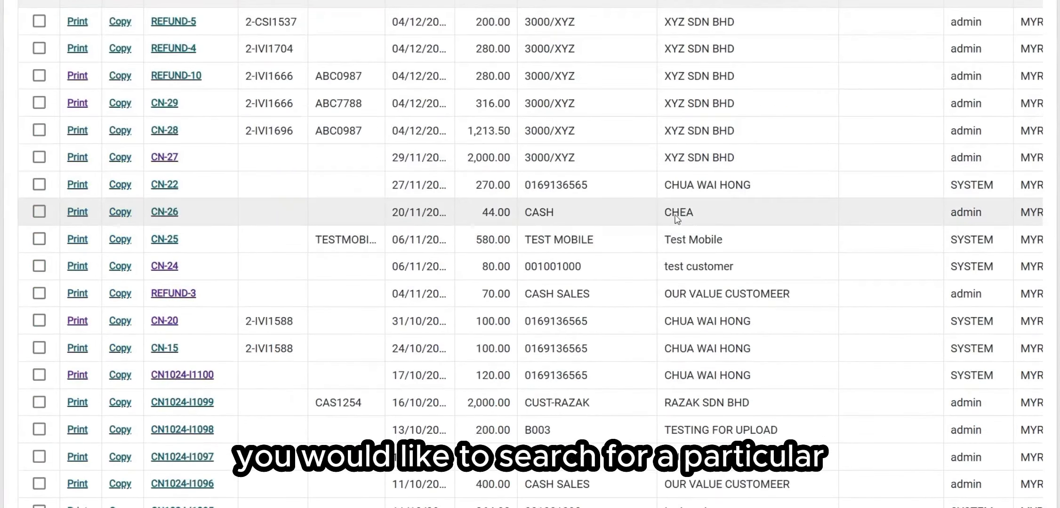
scroll(777, 245, up, 4)
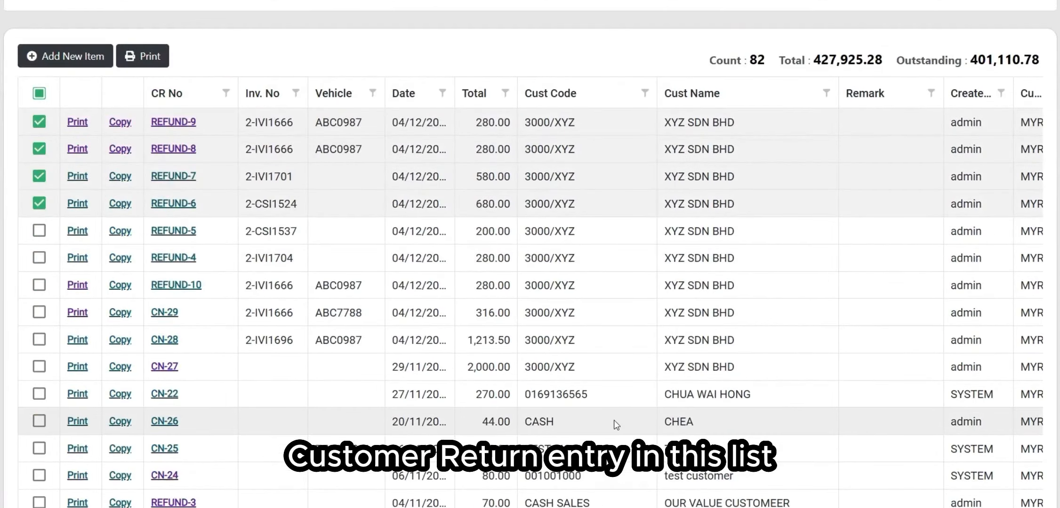
scroll(613, 421, up, 5)
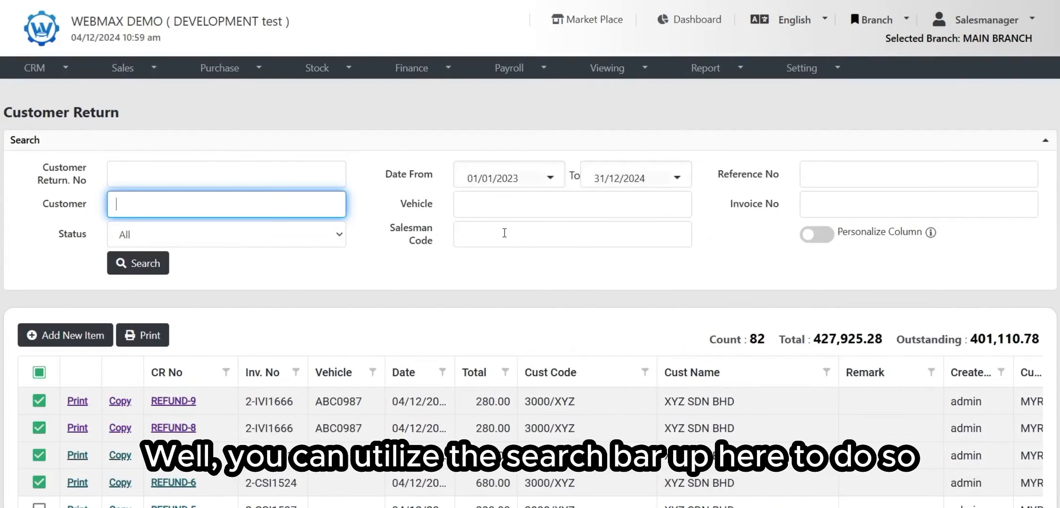
click(525, 211)
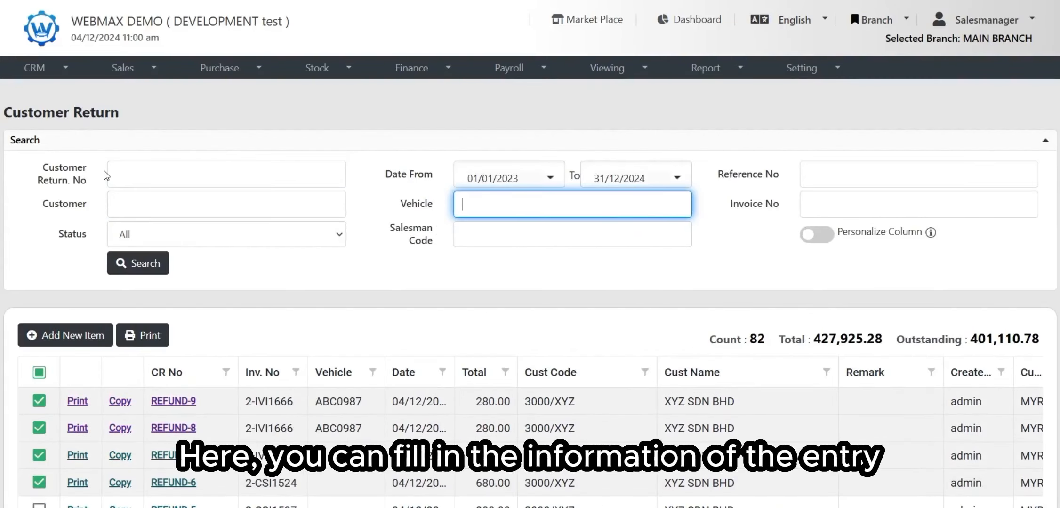
click(67, 178)
drag(43, 168, 98, 181)
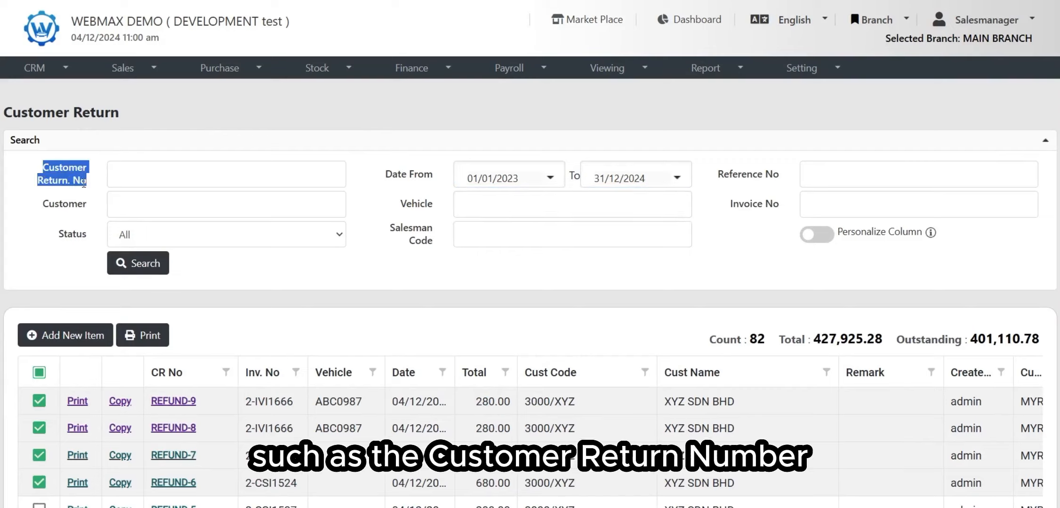
click(90, 220)
drag(41, 200, 102, 206)
click(400, 169)
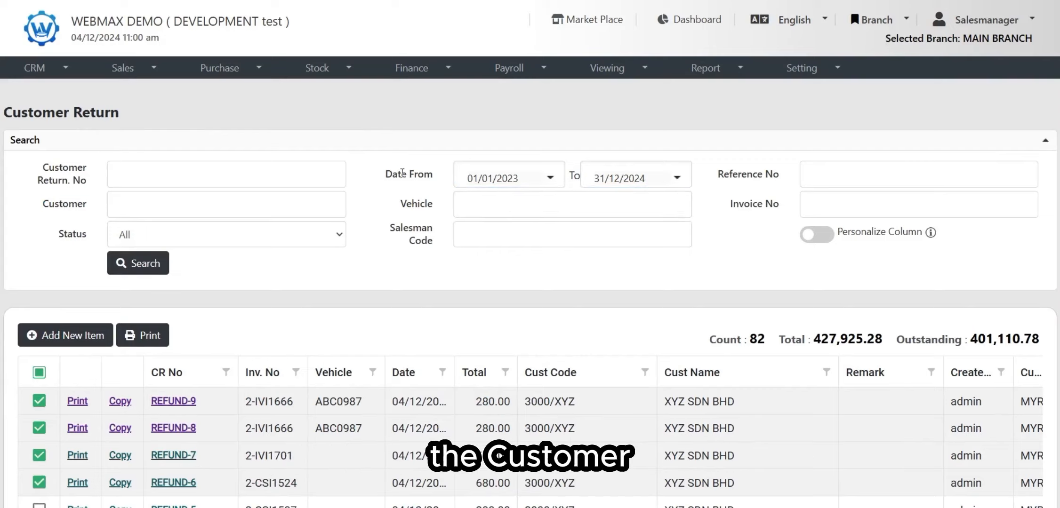
drag(389, 232, 433, 242)
drag(724, 169, 780, 178)
click(769, 202)
drag(732, 204, 788, 213)
click(758, 237)
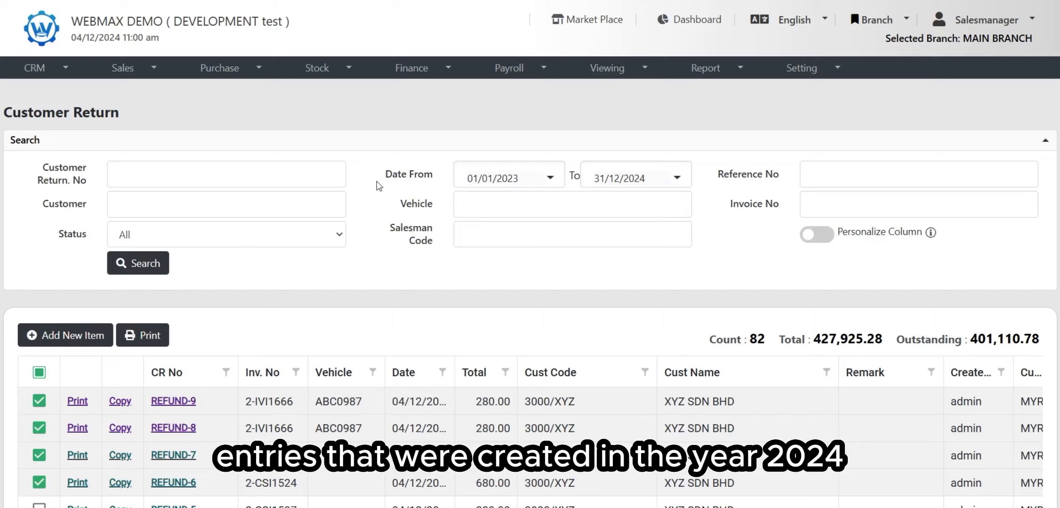
Set the start date of the search's date range to 01/01/2024
drag(384, 172, 444, 177)
click(440, 188)
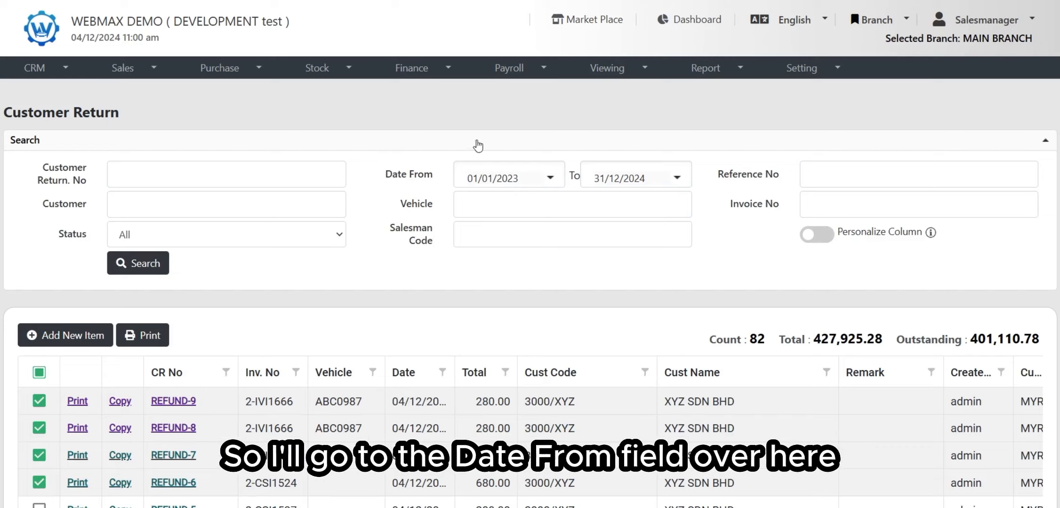
click(552, 177)
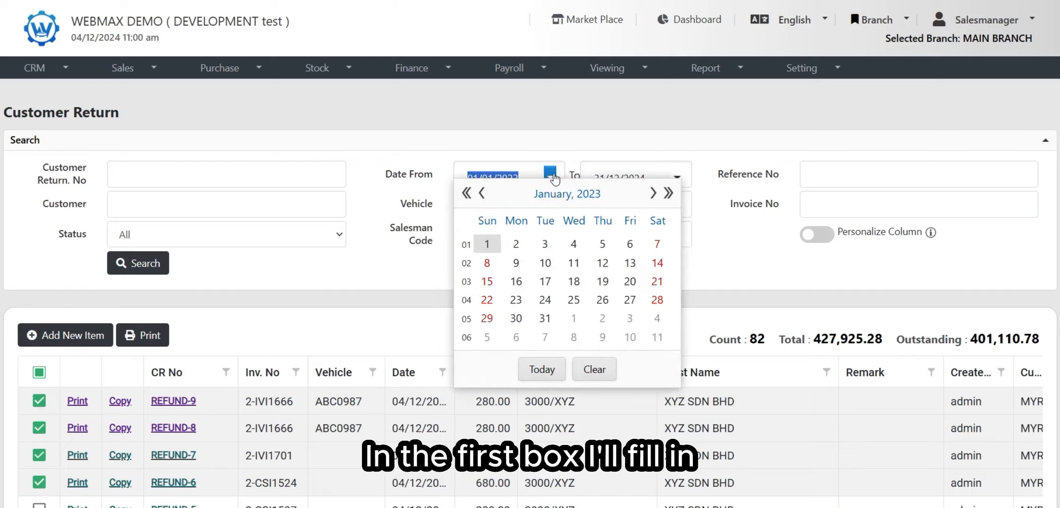
click(560, 195)
click(567, 194)
click(546, 281)
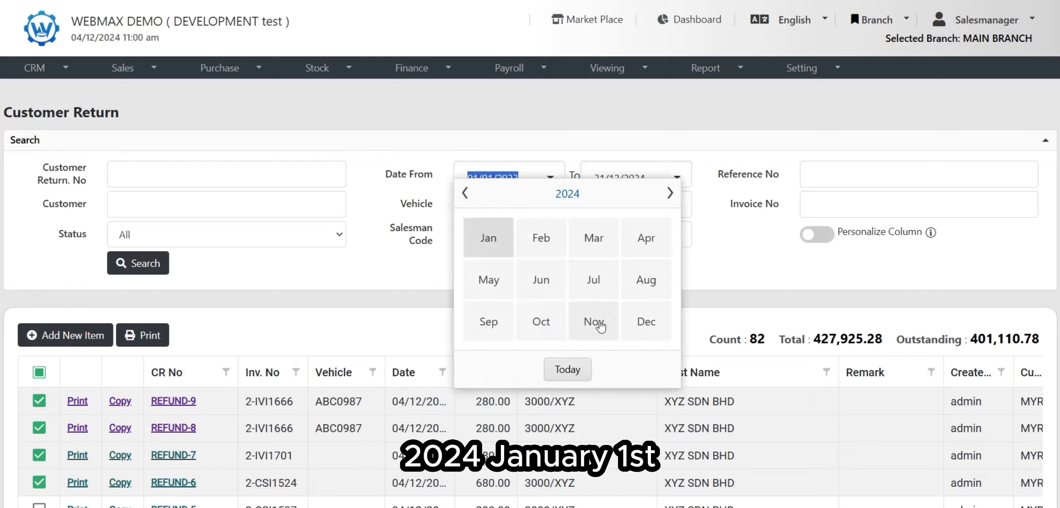
click(509, 241)
click(518, 242)
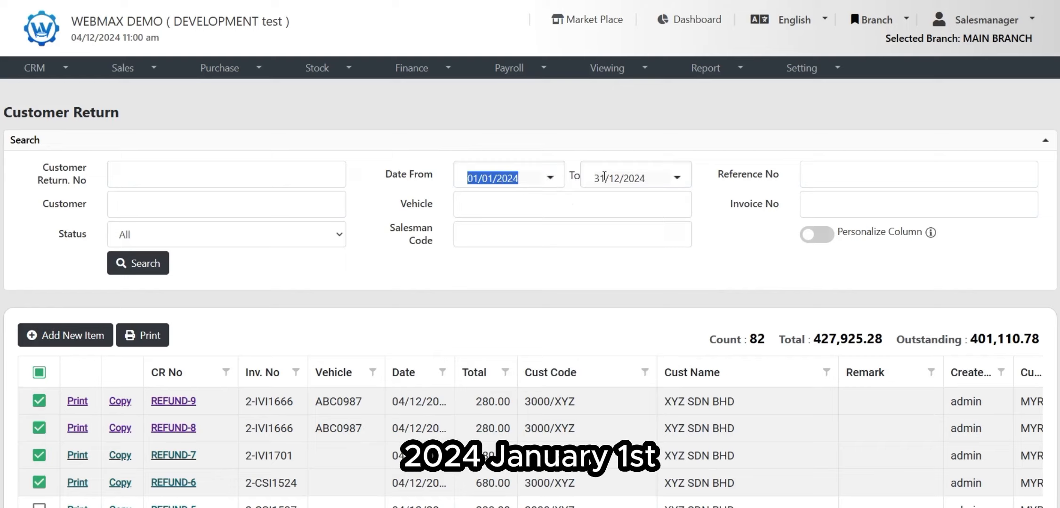
Set the end date of the range to 31/12/2024 and search for the matching customer returns
click(677, 178)
click(695, 193)
click(694, 194)
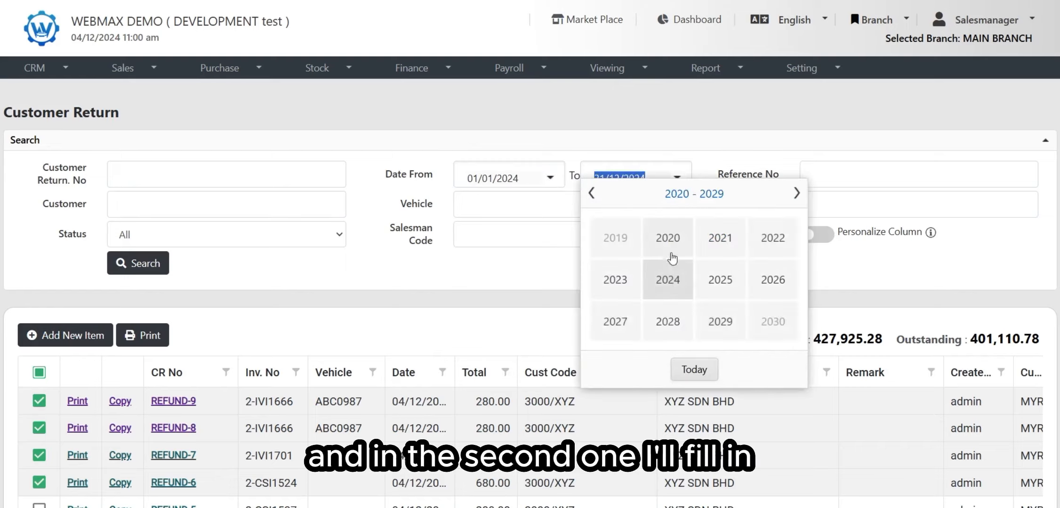
click(668, 279)
click(770, 321)
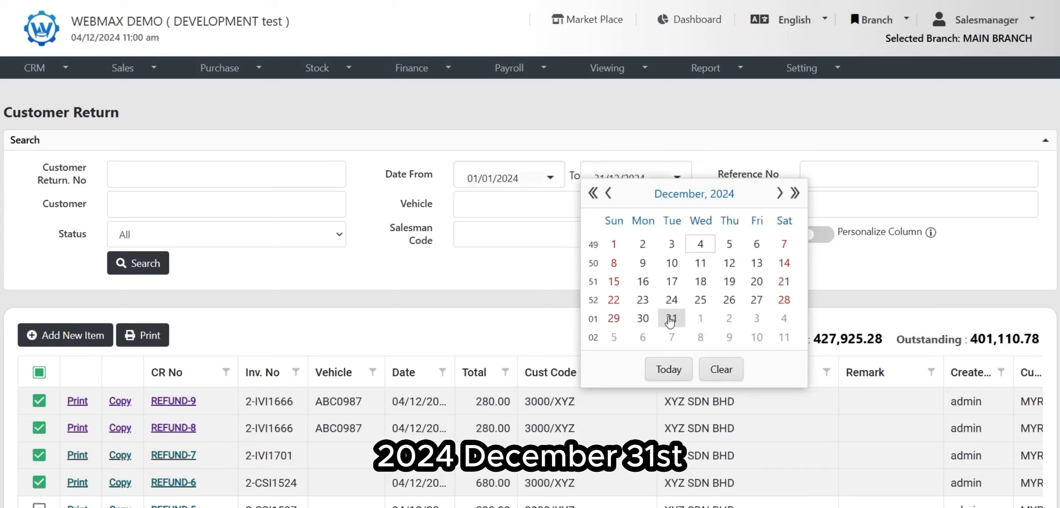
click(670, 320)
click(160, 264)
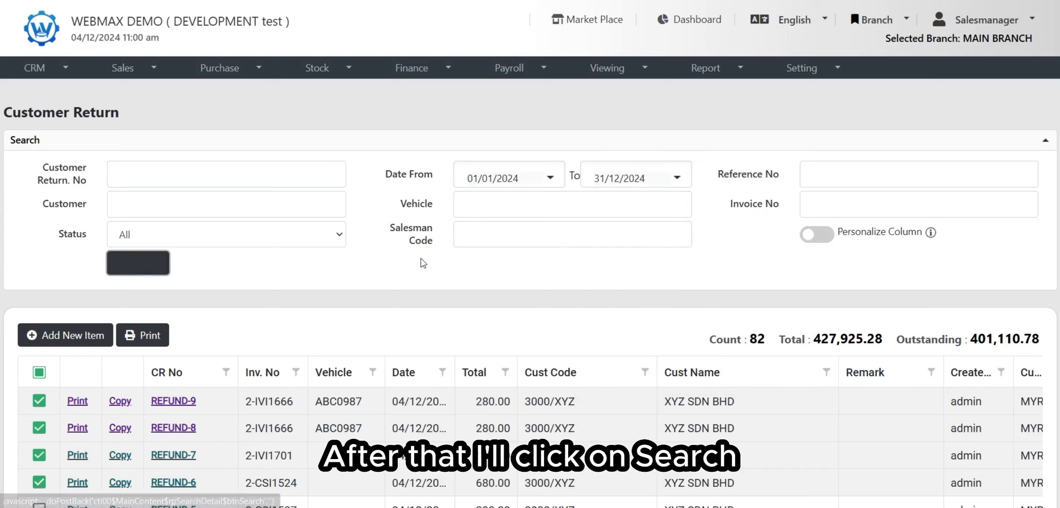
Look through the customer returns found for 2024 down to the last record and back to the start of the list
scroll(475, 257, down, 3)
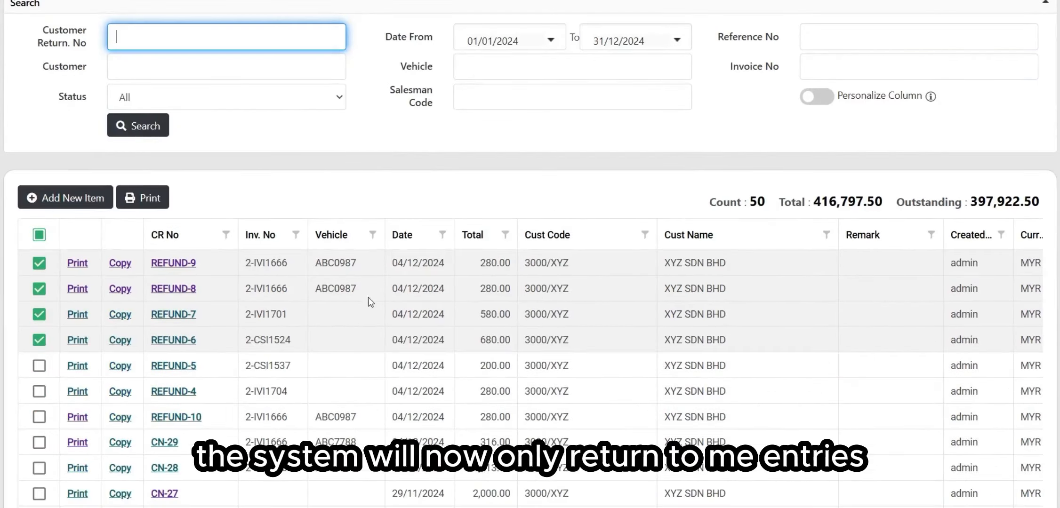
scroll(368, 297, down, 18)
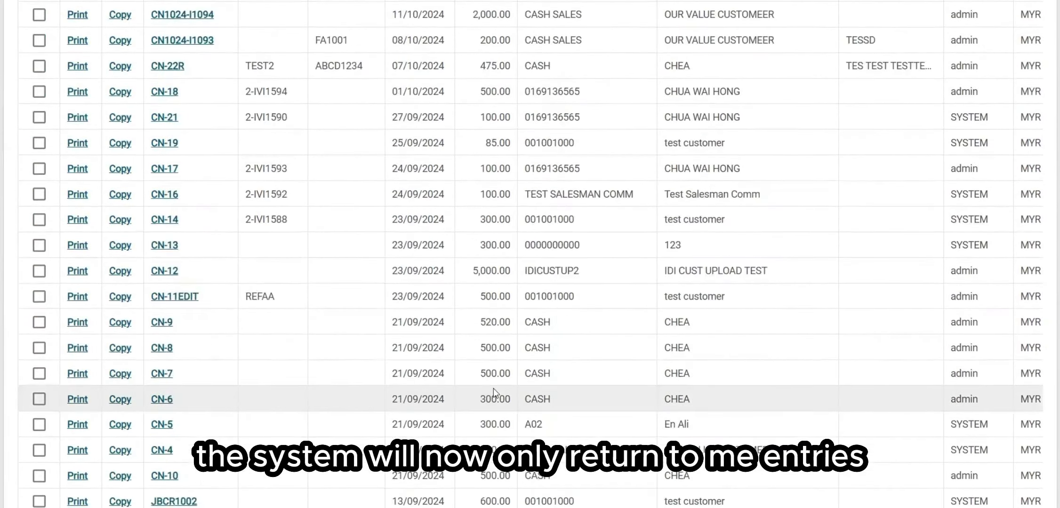
scroll(494, 388, down, 6)
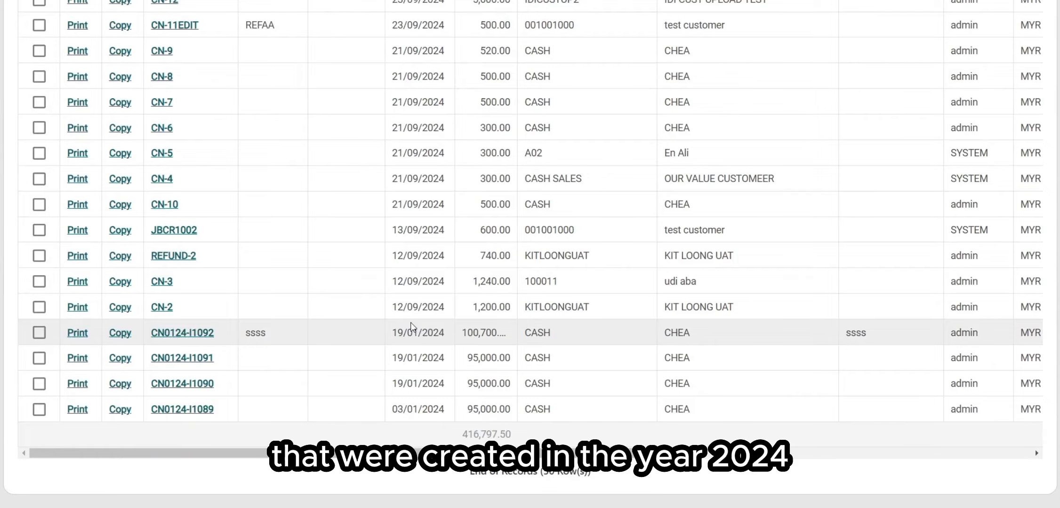
scroll(411, 327, up, 20)
scroll(526, 296, down, 3)
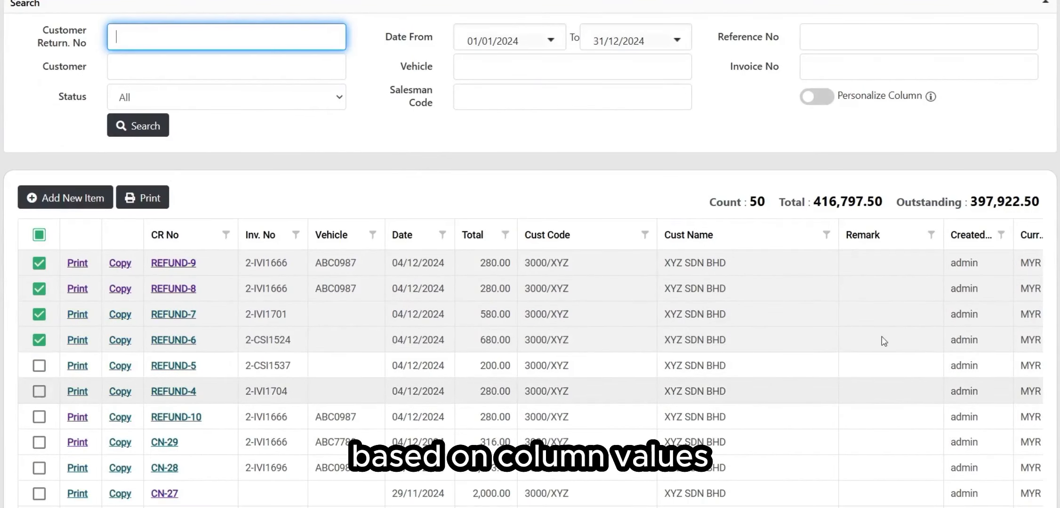
Filter the Vehicle column to the values ABC0987, ABC7788 and ABCD1234
click(373, 235)
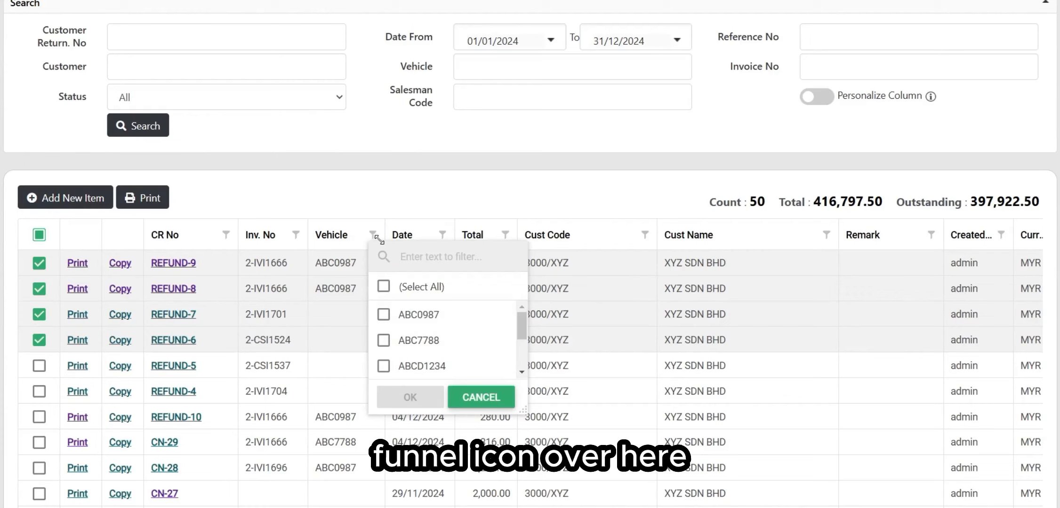
click(423, 315)
click(424, 340)
click(446, 365)
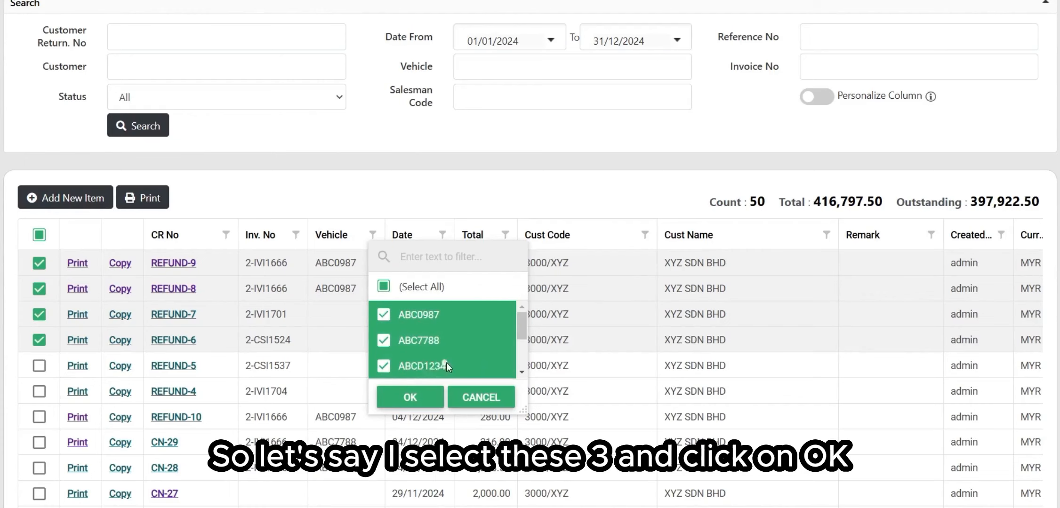
click(432, 400)
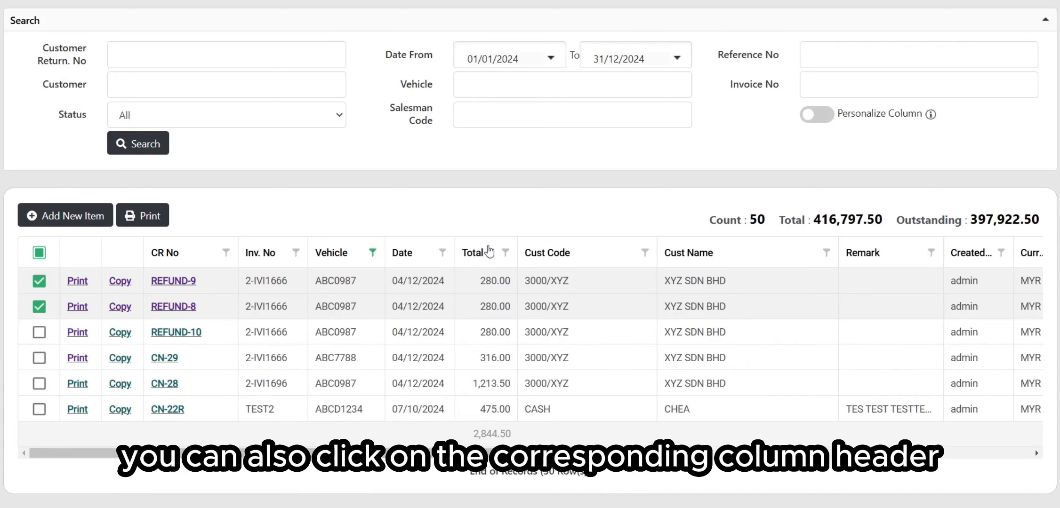
Sort the filtered customer returns by Total in descending order
click(489, 252)
click(482, 254)
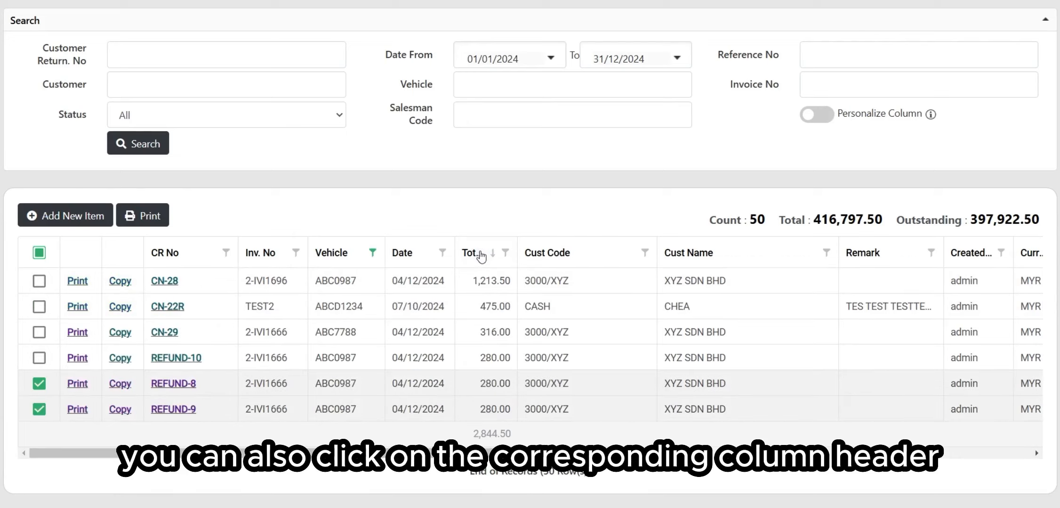
click(482, 255)
click(482, 254)
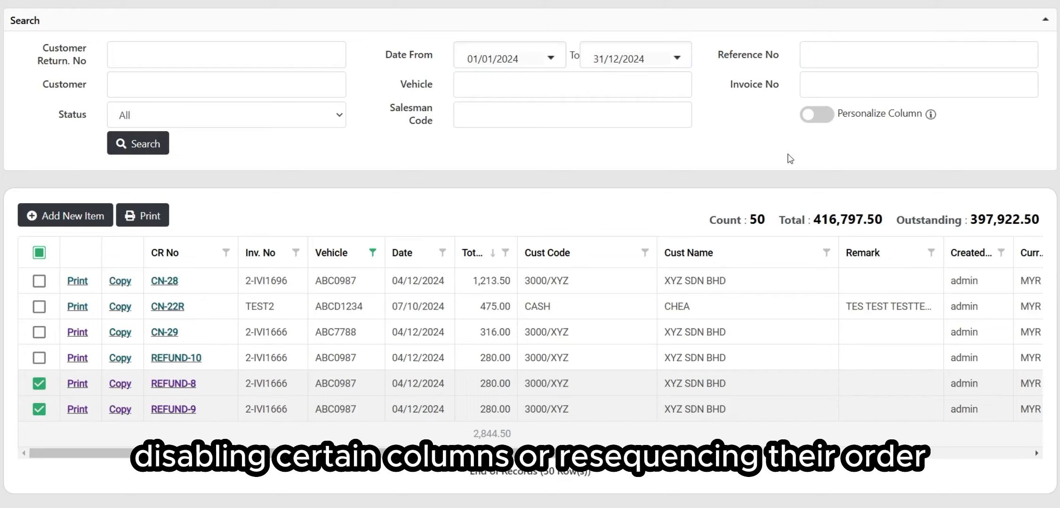
Turn on Personalize Column for the Customer Return list and bring up its column settings
scroll(800, 179, up, 2)
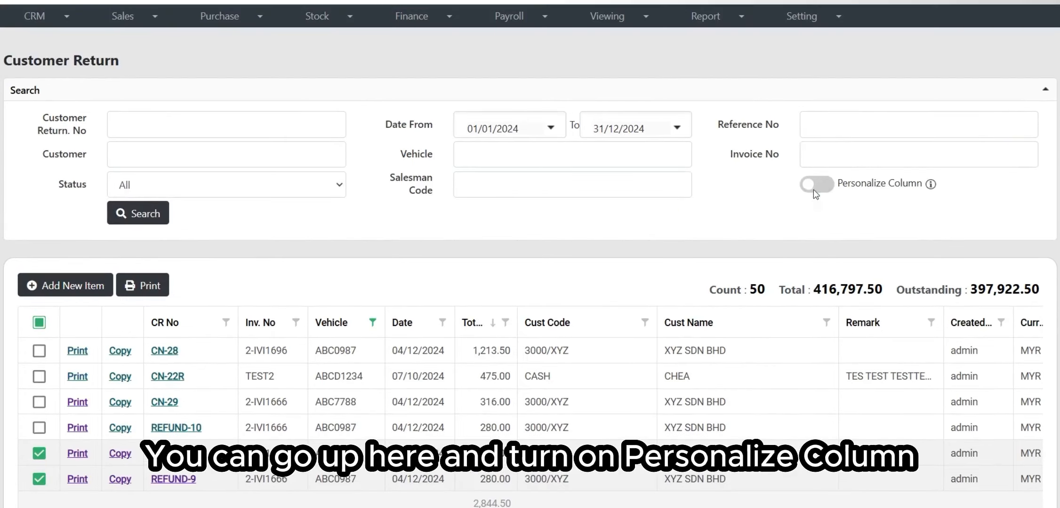
click(814, 186)
scroll(358, 209, down, 3)
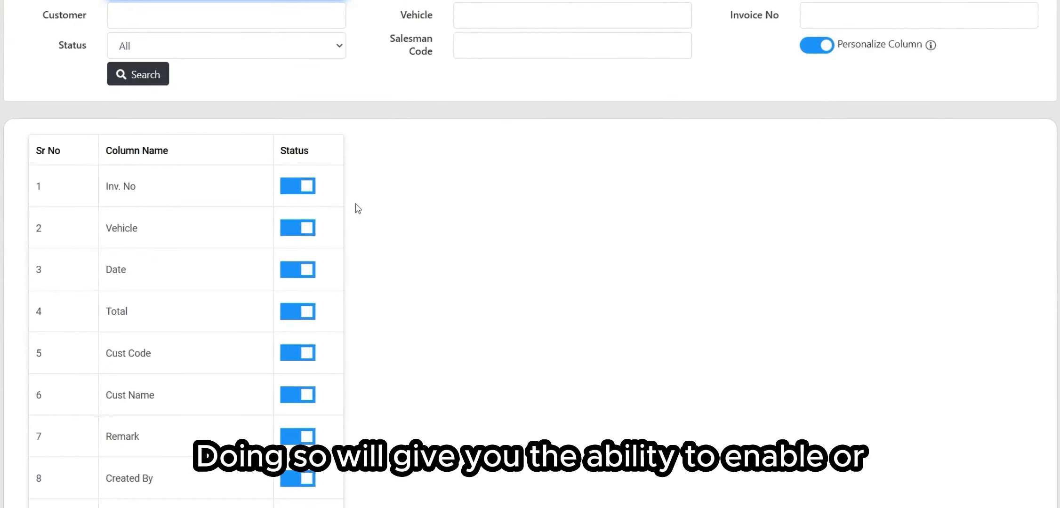
Try disabling the Inv. No, Vehicle and Date columns and enable them again
click(305, 192)
click(301, 230)
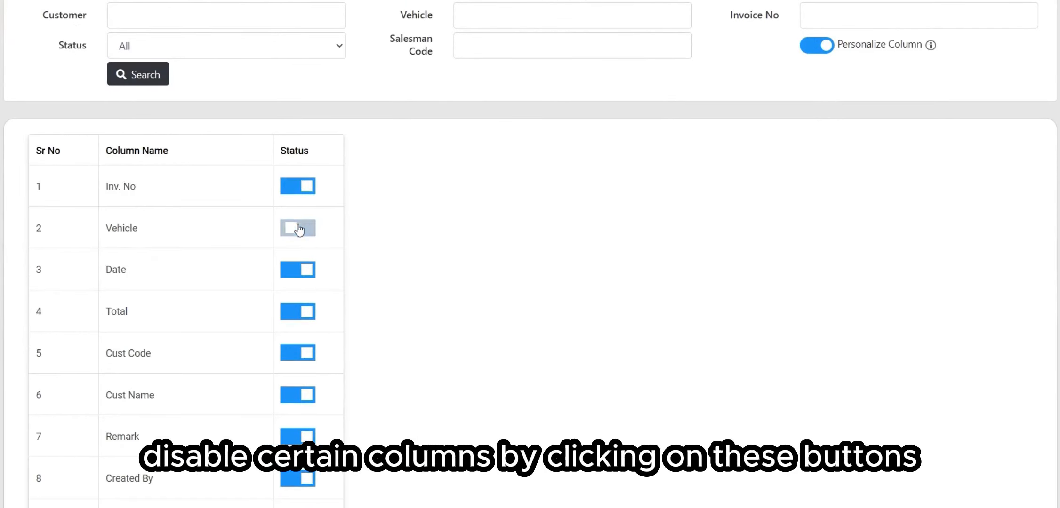
click(305, 274)
click(306, 274)
click(306, 274)
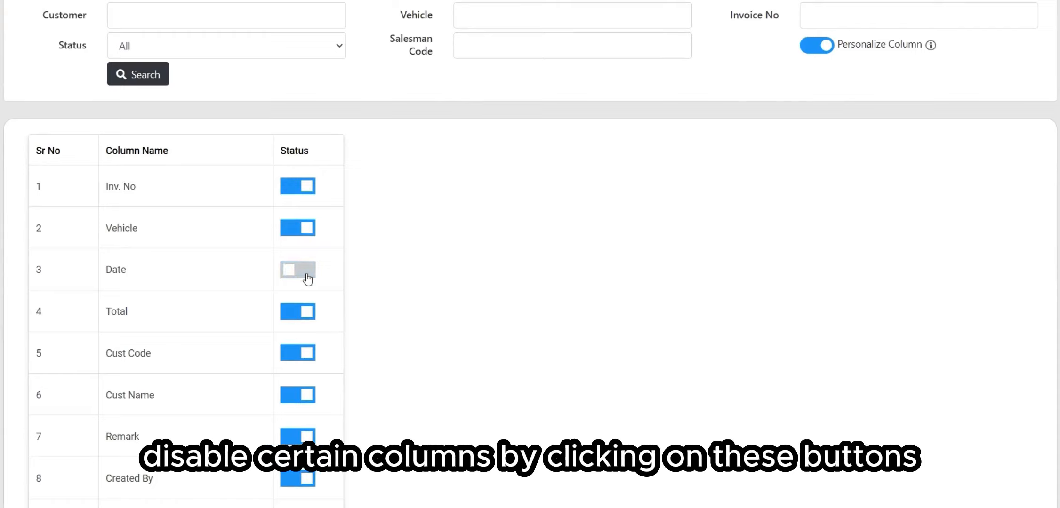
click(306, 274)
Move the Total column directly after Inv. No in the column order and update the personalized layout
drag(203, 267, 263, 251)
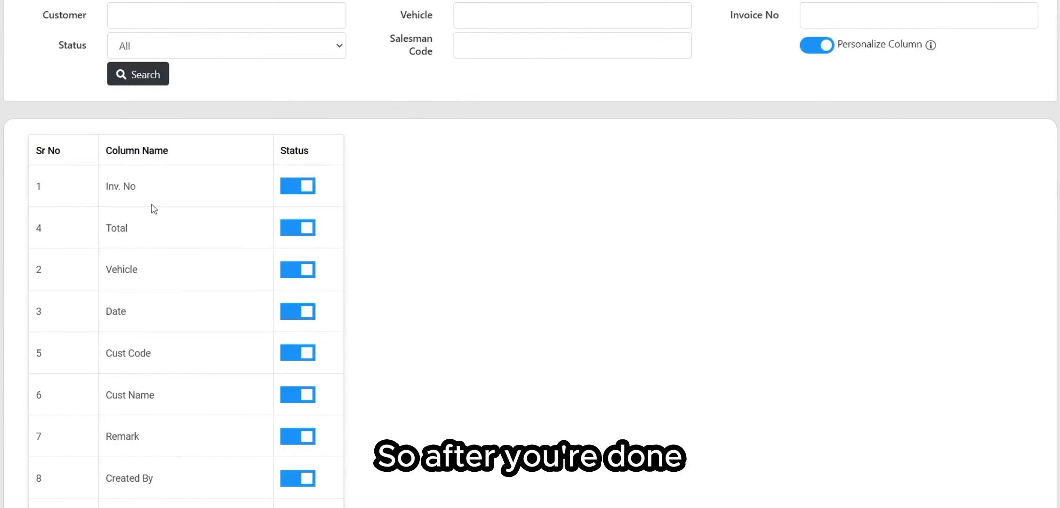
scroll(164, 211, down, 10)
scroll(164, 211, down, 5)
click(57, 219)
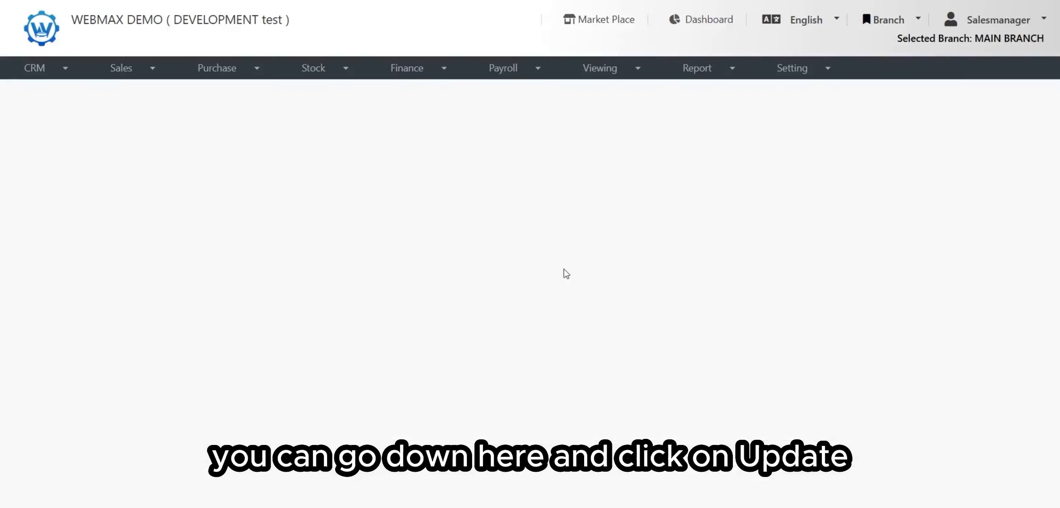